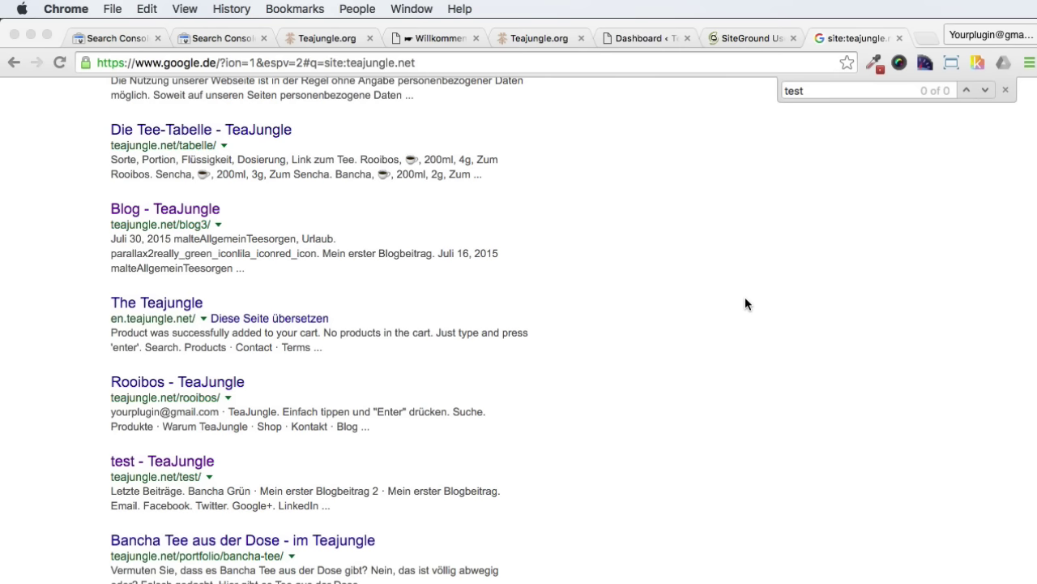
Examine the blog3 and test listings of teajungle.net in the Google search results
left_click(165, 227)
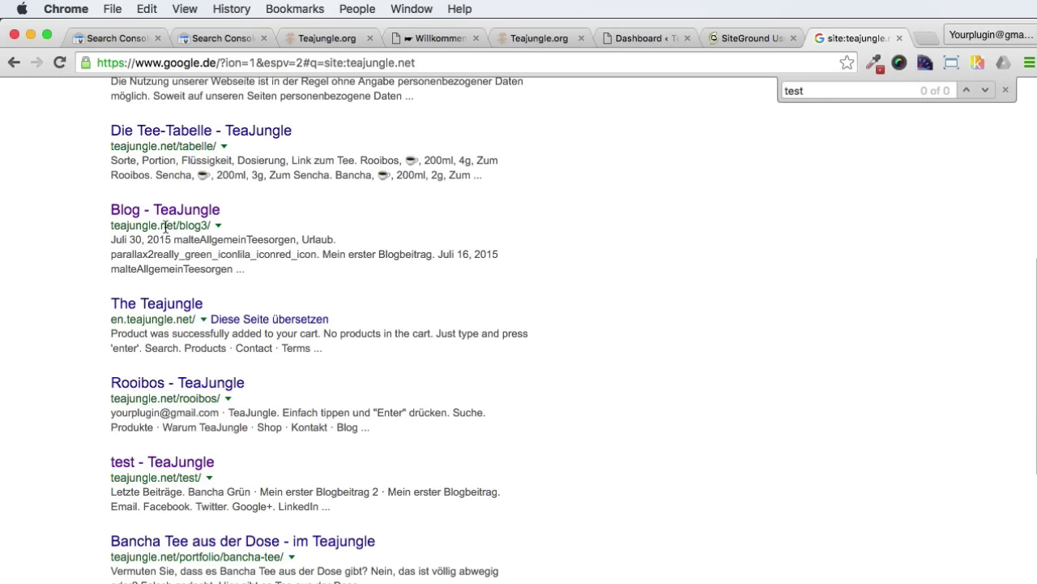
scroll(185, 227, "down", 3)
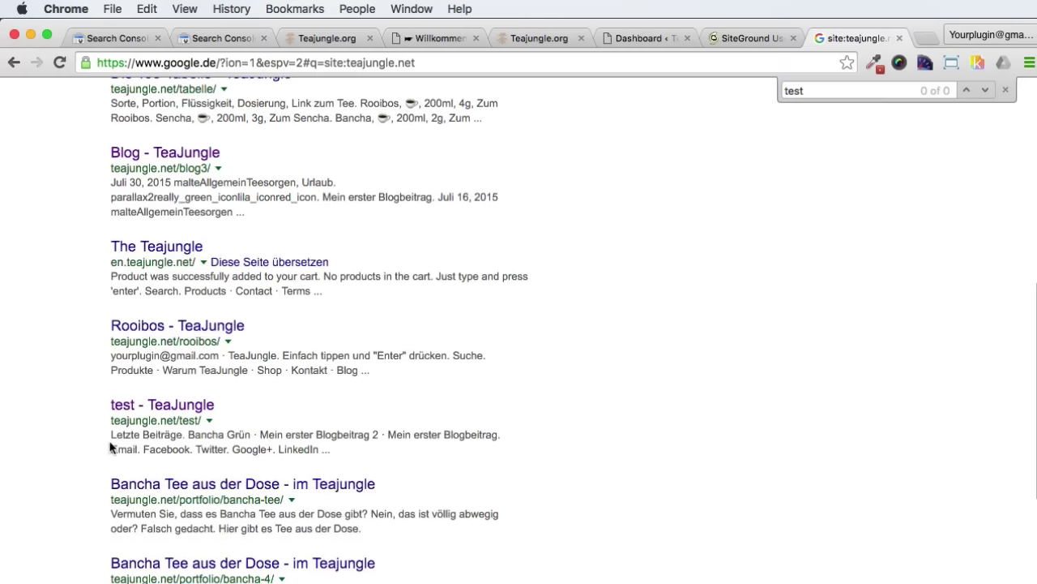
left_click_drag(189, 420, 160, 419)
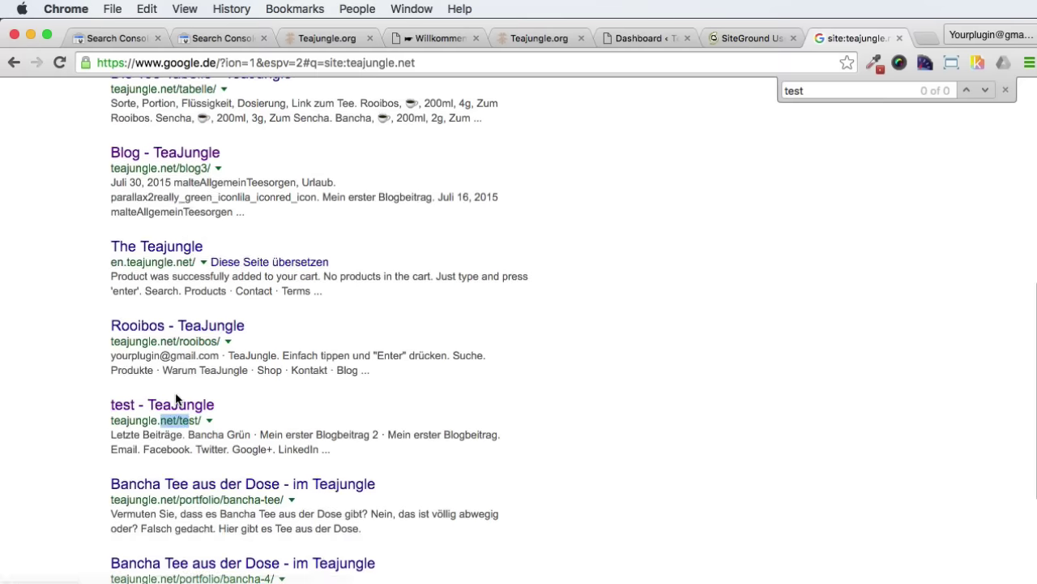
Open the list of all pages in the WordPress admin and start QuickEdit on the published page "test"
left_click(628, 36)
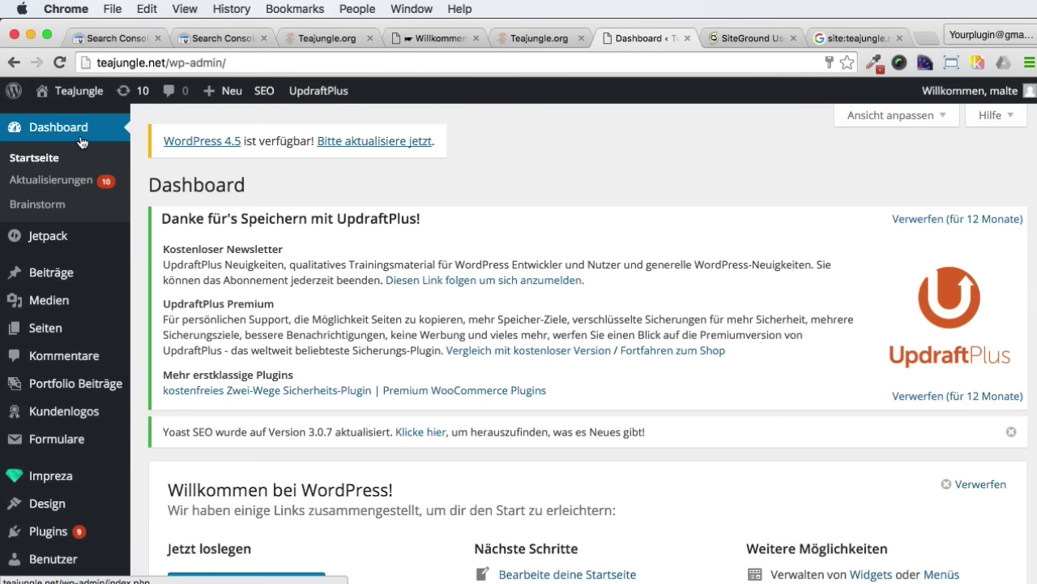
mouse_move(62, 332)
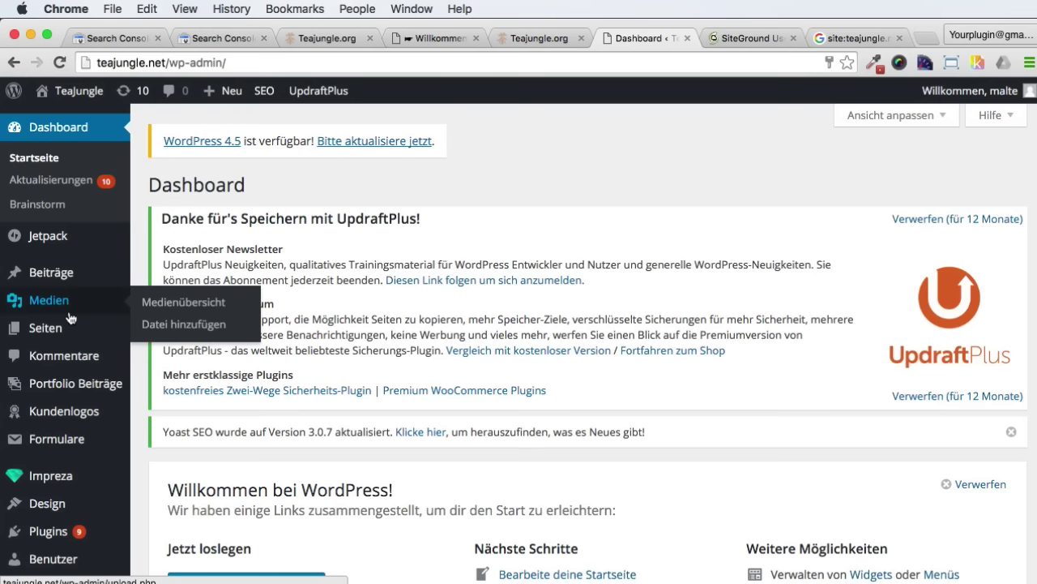
left_click(66, 328)
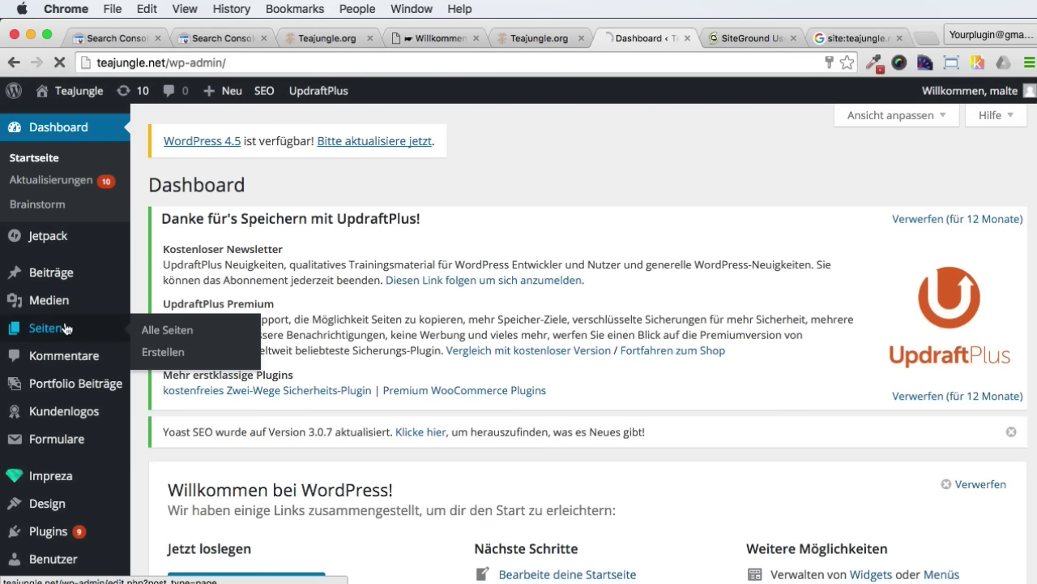
scroll(281, 363, "down", 10)
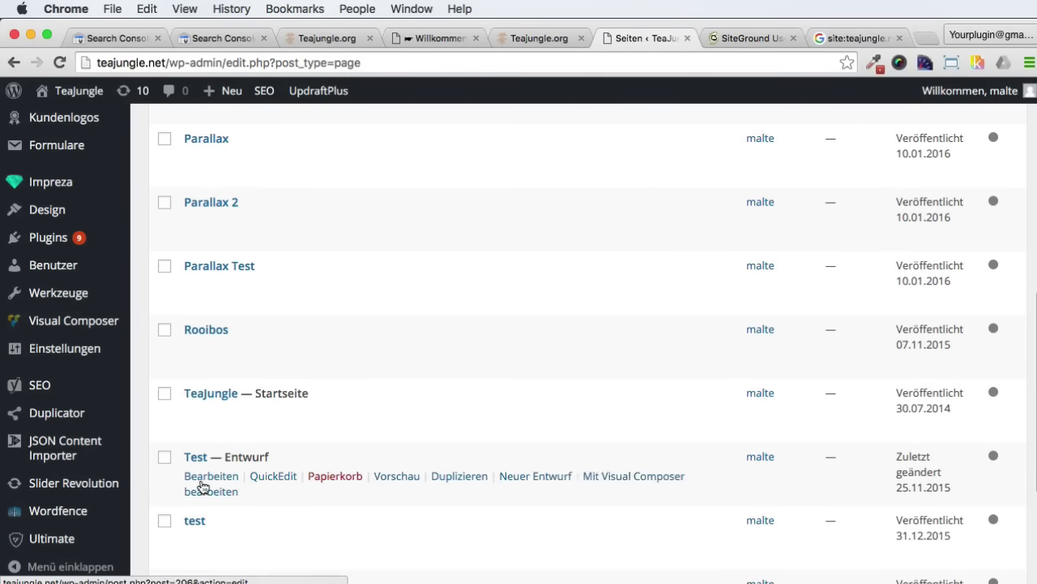
scroll(199, 528, "down", 1)
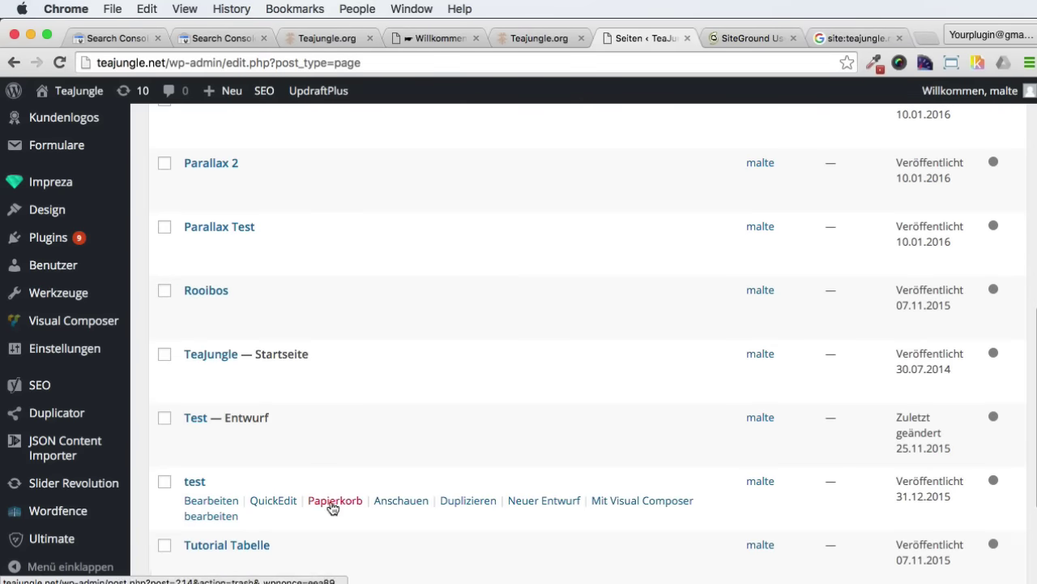
left_click(290, 500)
scroll(284, 484, "down", 4)
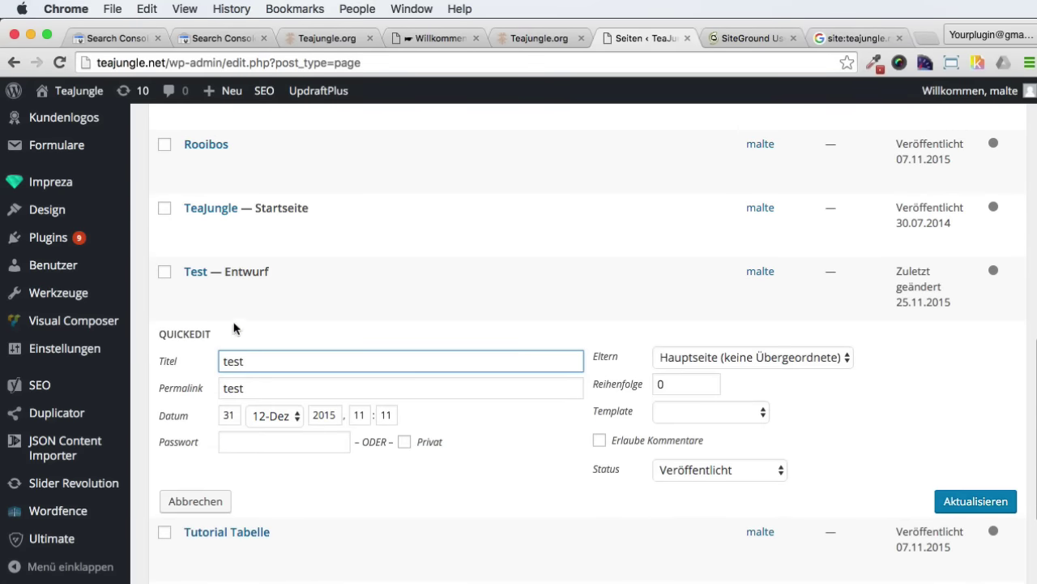
Set the status of the page "test" to Entwurf in QuickEdit
left_click_drag(224, 386, 256, 387)
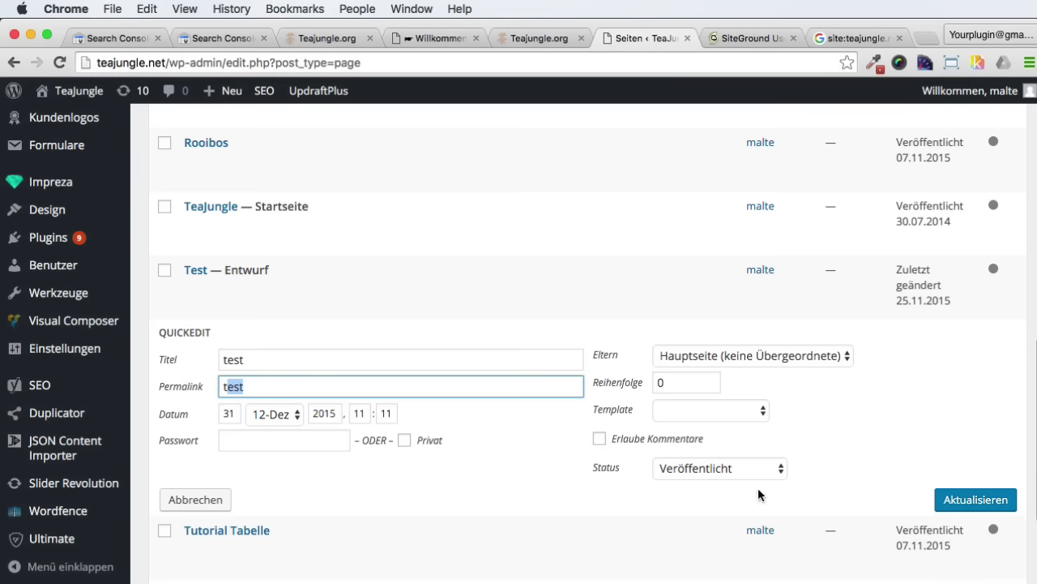
left_click(685, 470)
key("Return")
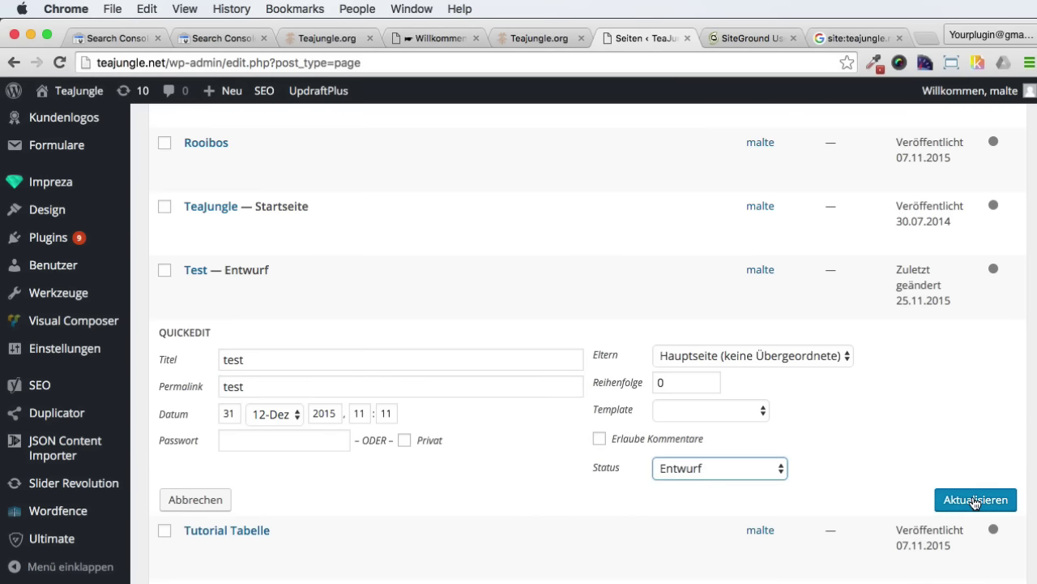
left_click(720, 467)
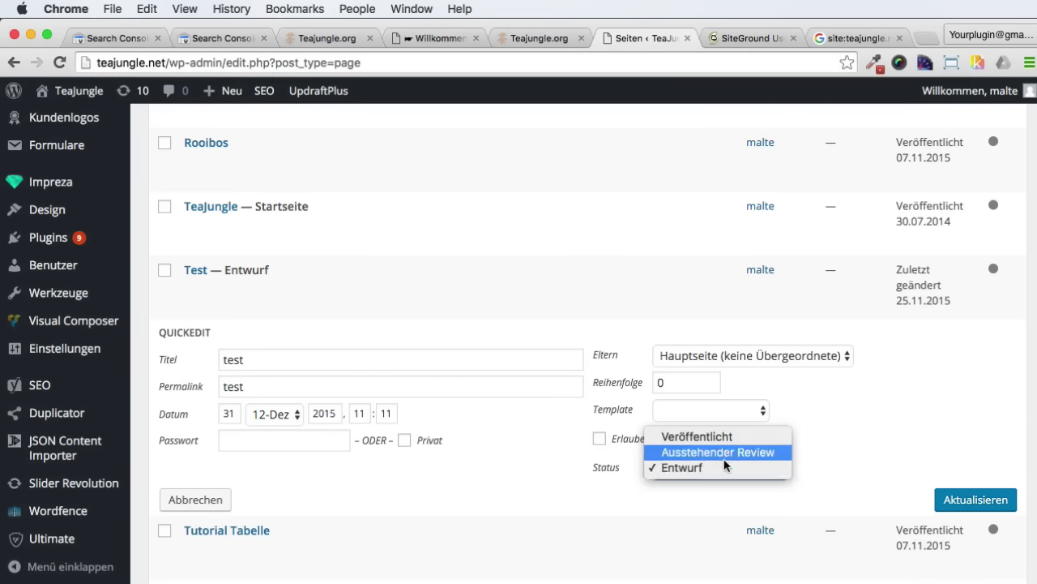
left_click(648, 466)
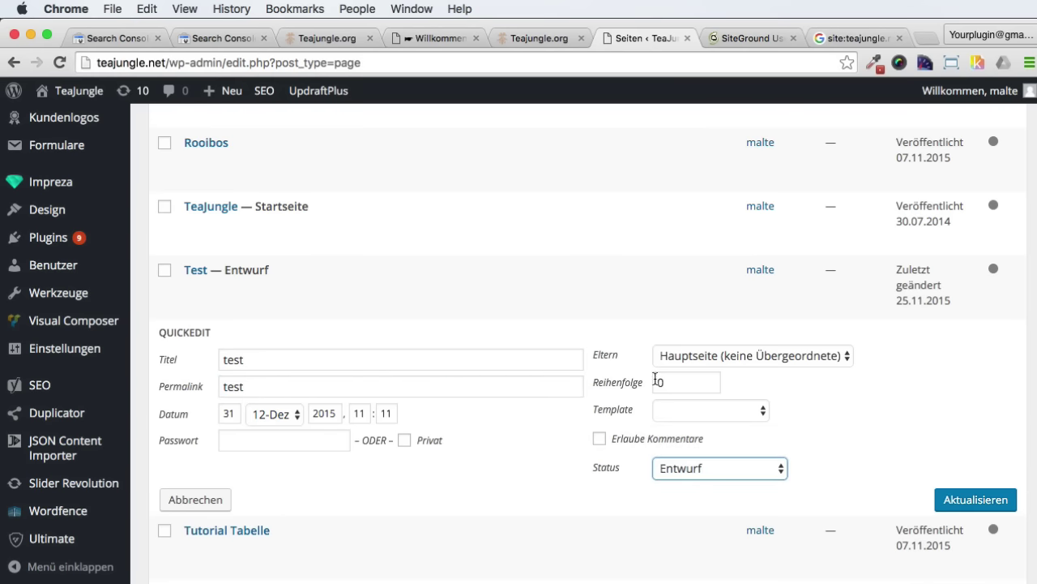
Mark the page "test" as Privat, set its status to Veröffentlicht and update the page
left_click(403, 440)
left_click(656, 469)
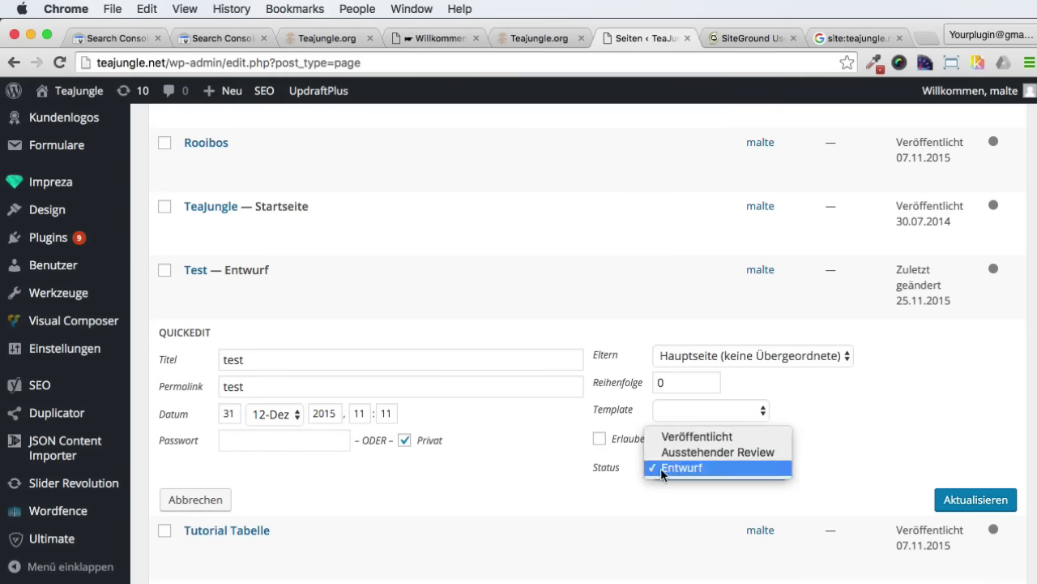
left_click(694, 433)
left_click(966, 502)
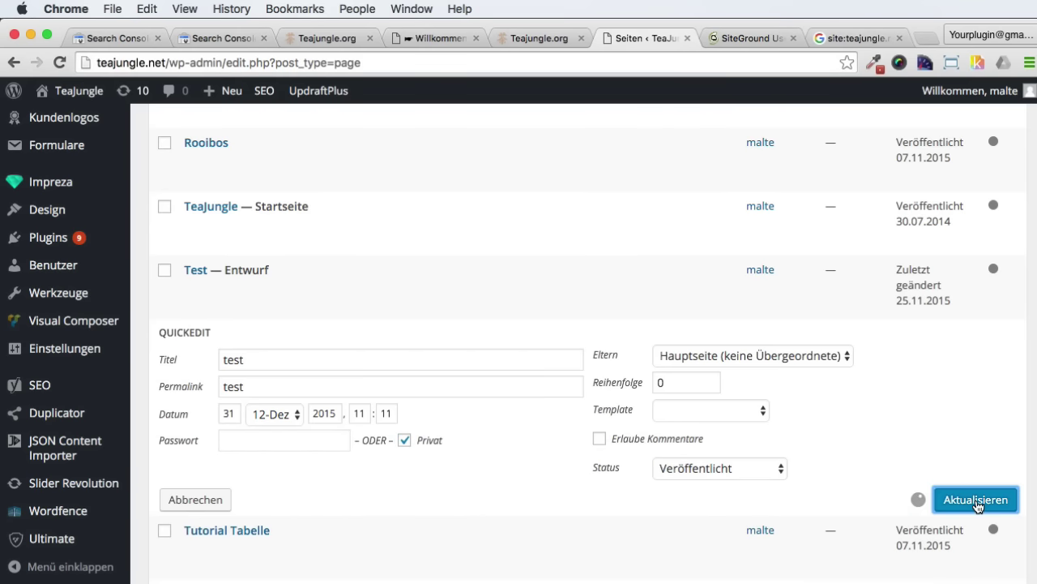
Open the Google result "test - TeaJungle" in an incognito window to check the page's public visibility, and close that window
left_click(847, 38)
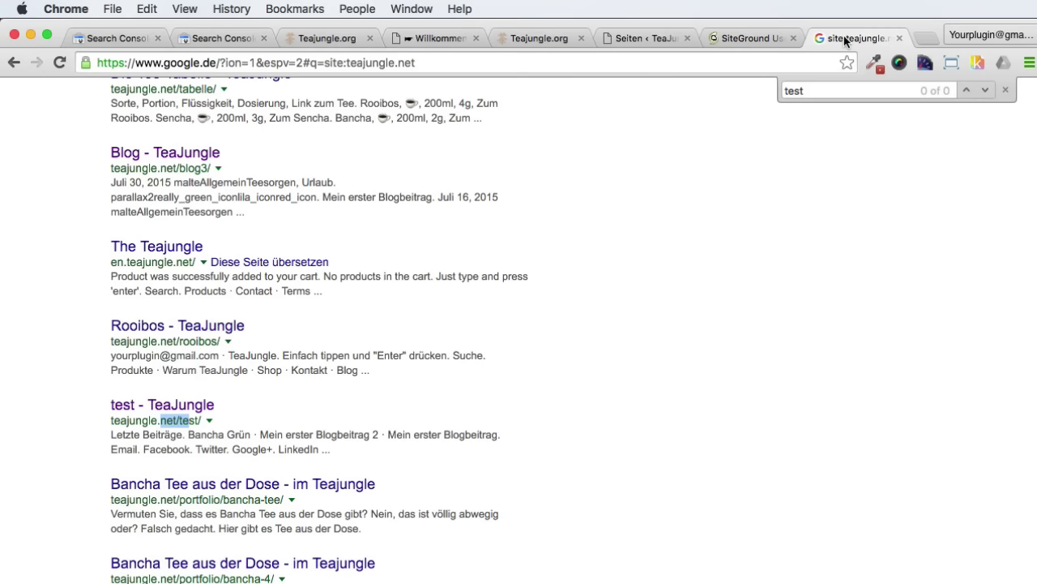
right_click(180, 405)
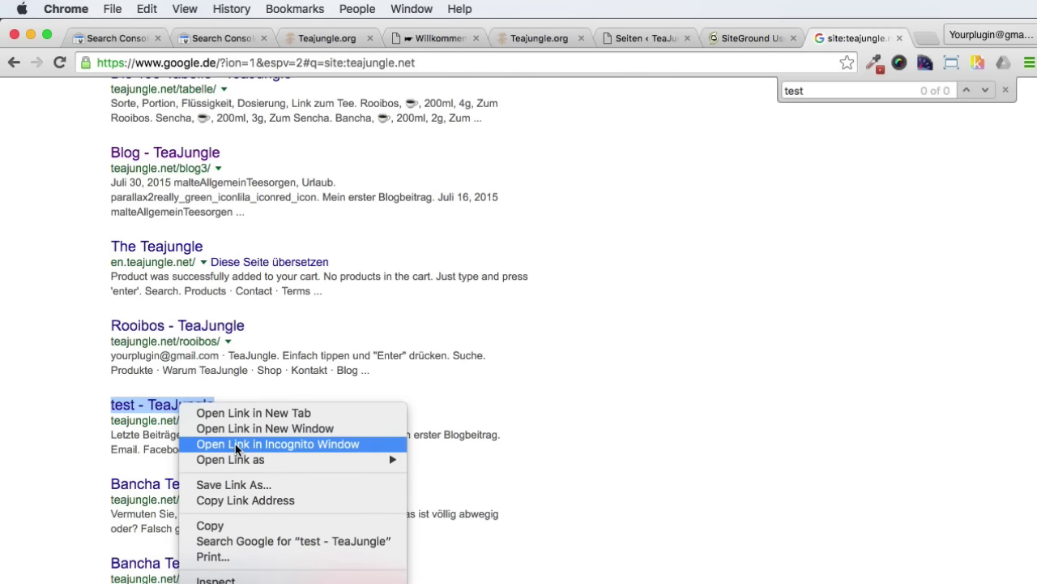
left_click(237, 445)
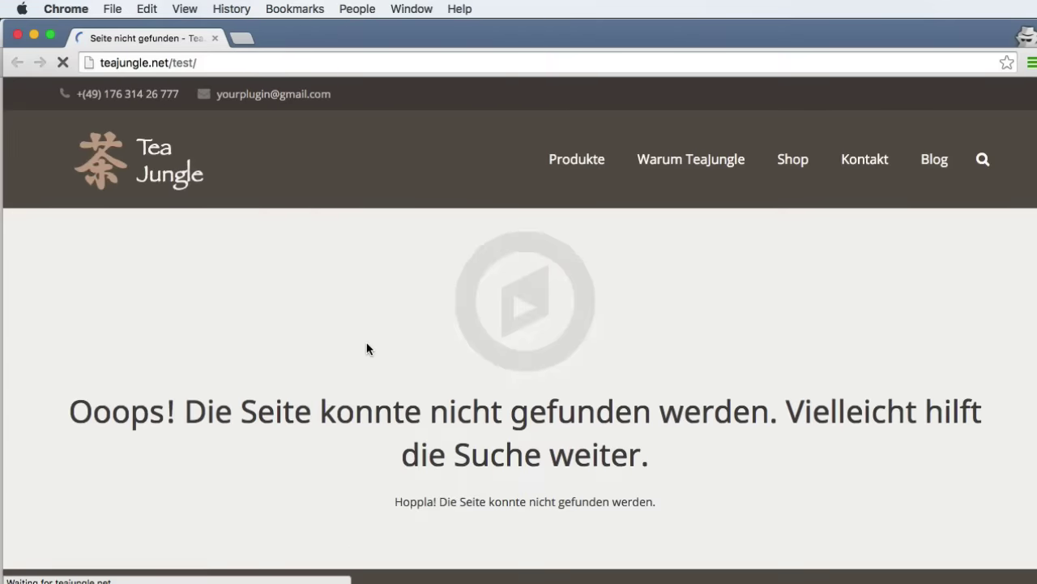
scroll(367, 349, "down", 2)
left_click_drag(205, 381, 787, 424)
left_click(793, 426)
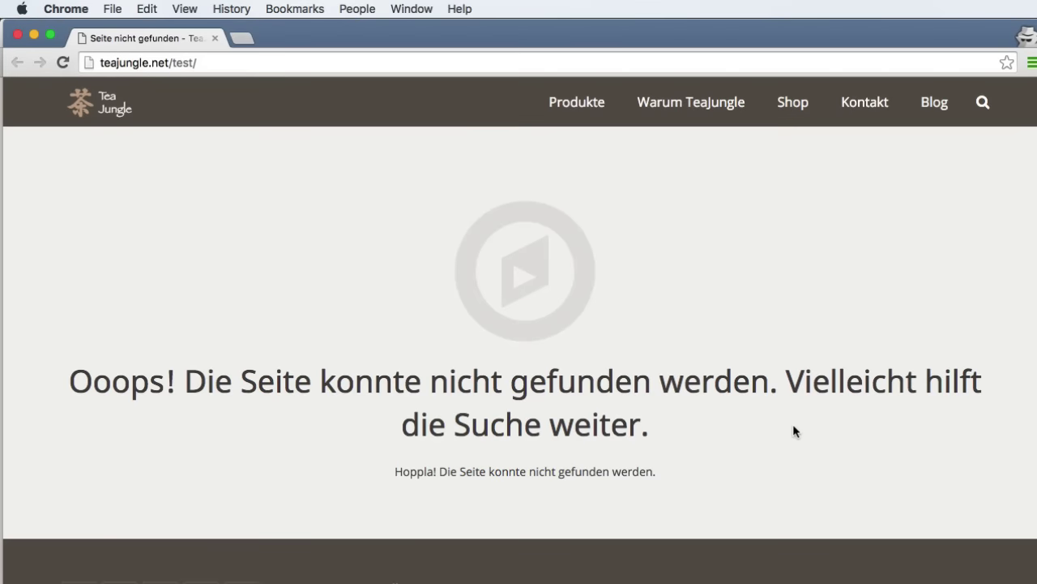
scroll(656, 423, "up", 2)
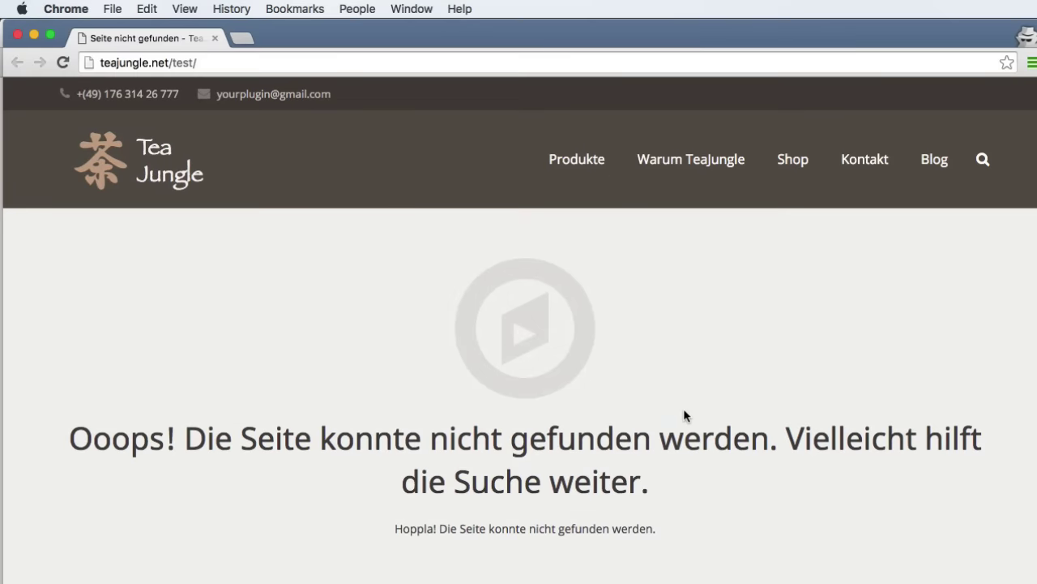
key("super+w")
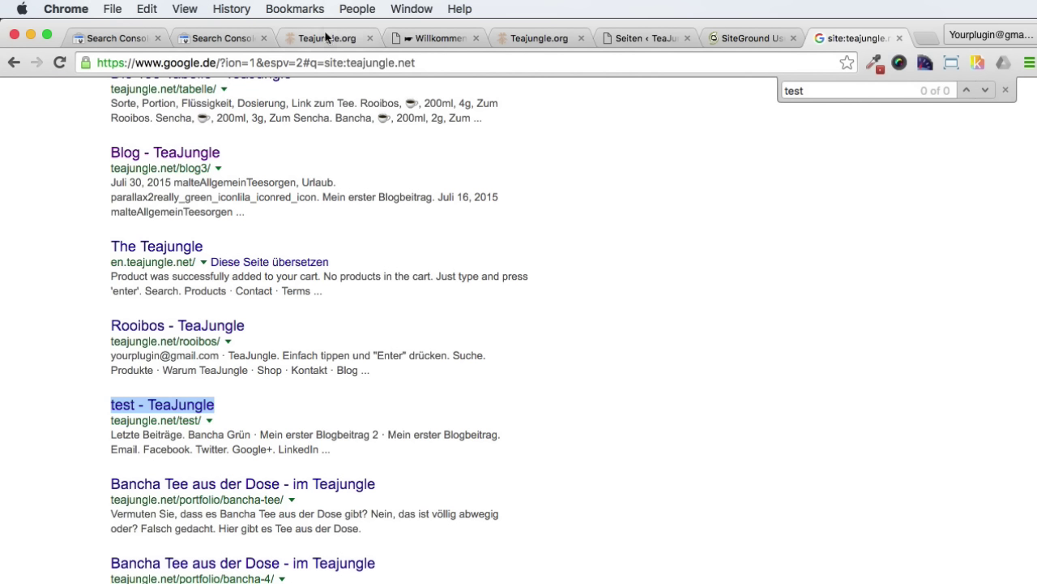
Open the Crawling-Fehler report for teajungle.net in the Search Console
left_click(211, 38)
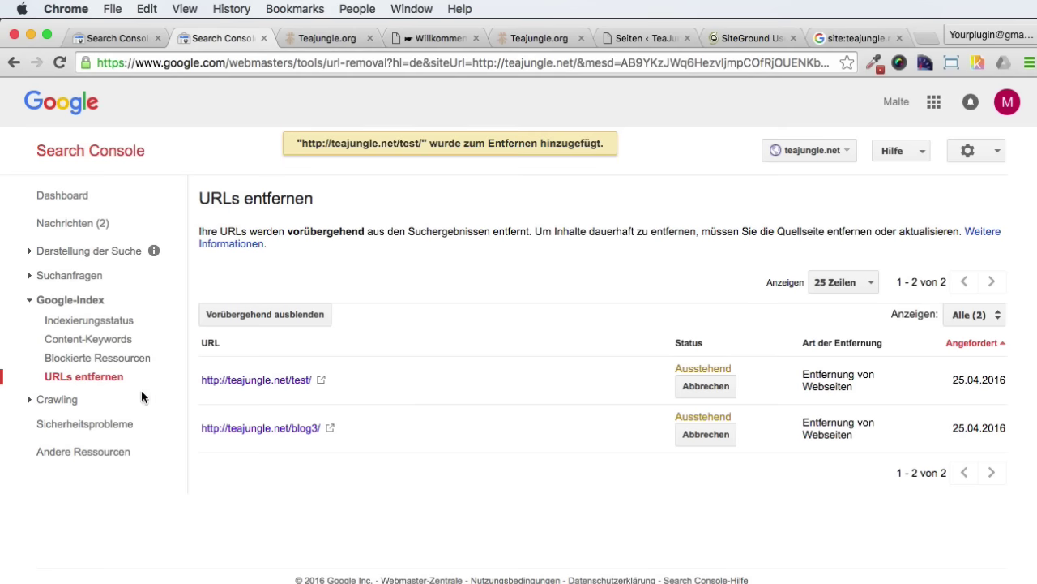
left_click(59, 398)
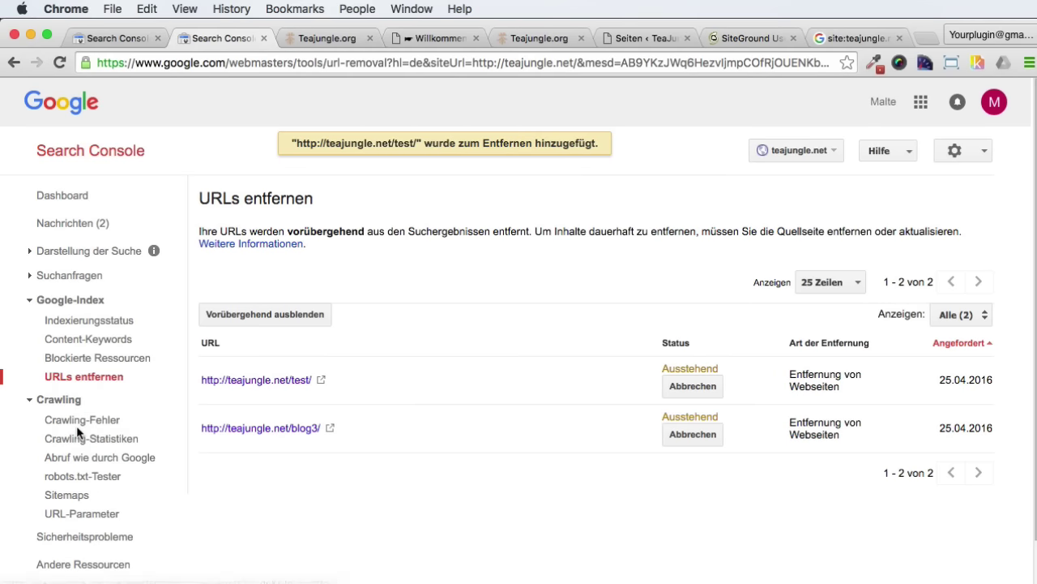
left_click(83, 423)
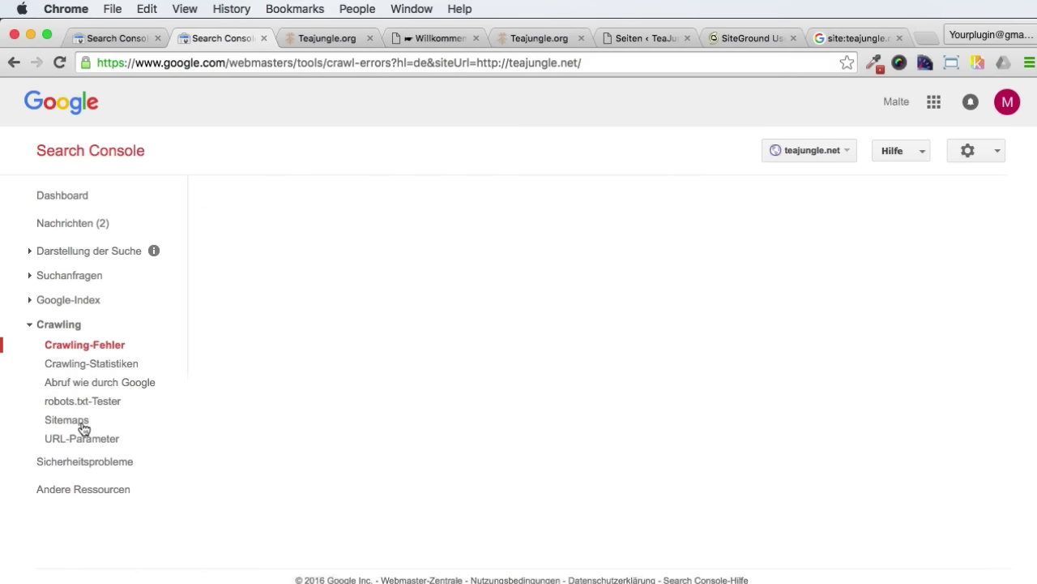
scroll(361, 336, "down", 5)
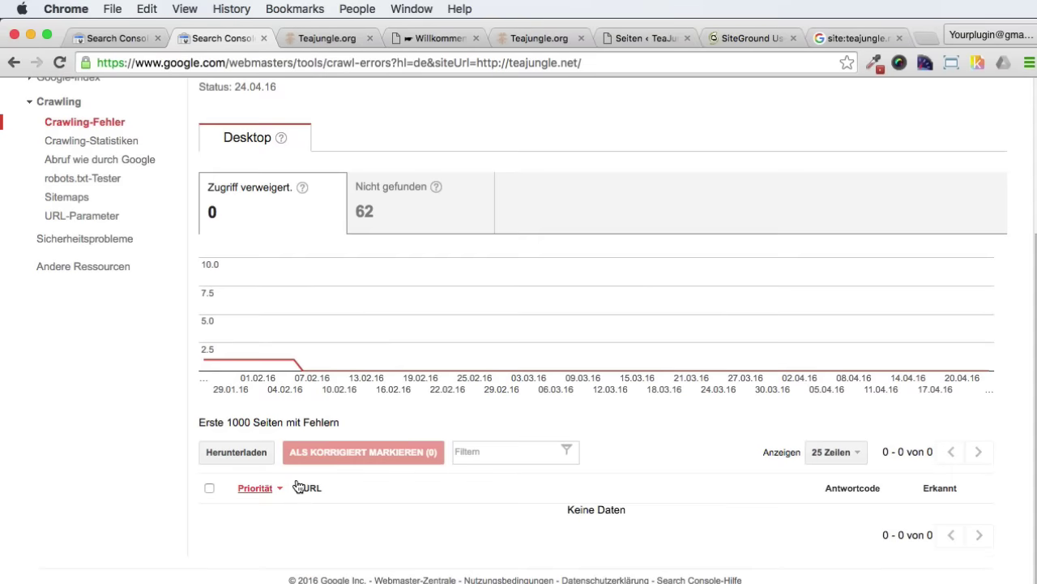
Check the entry of the page "test" in the WordPress pages list
left_click(863, 39)
left_click(622, 36)
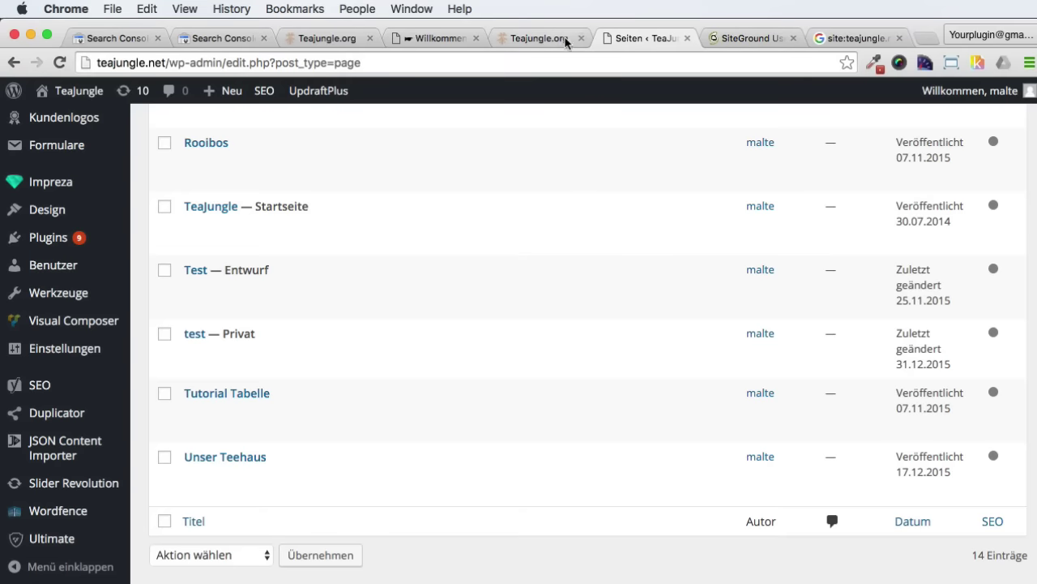
mouse_move(705, 203)
Examine the URLs listed under Nicht gefunden in the Search Console's crawl errors report
key("super+2")
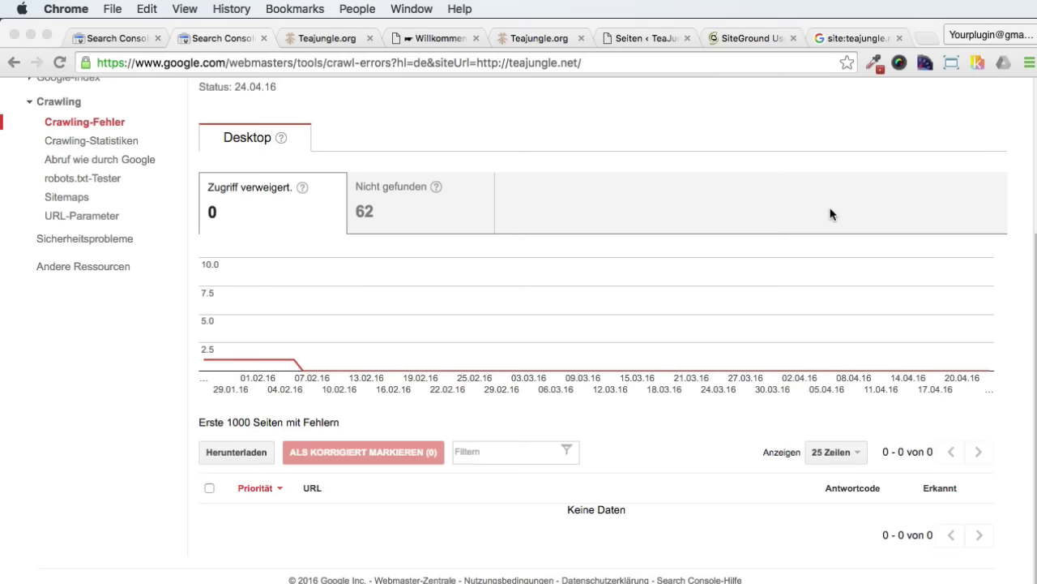
scroll(648, 243, "up", 1)
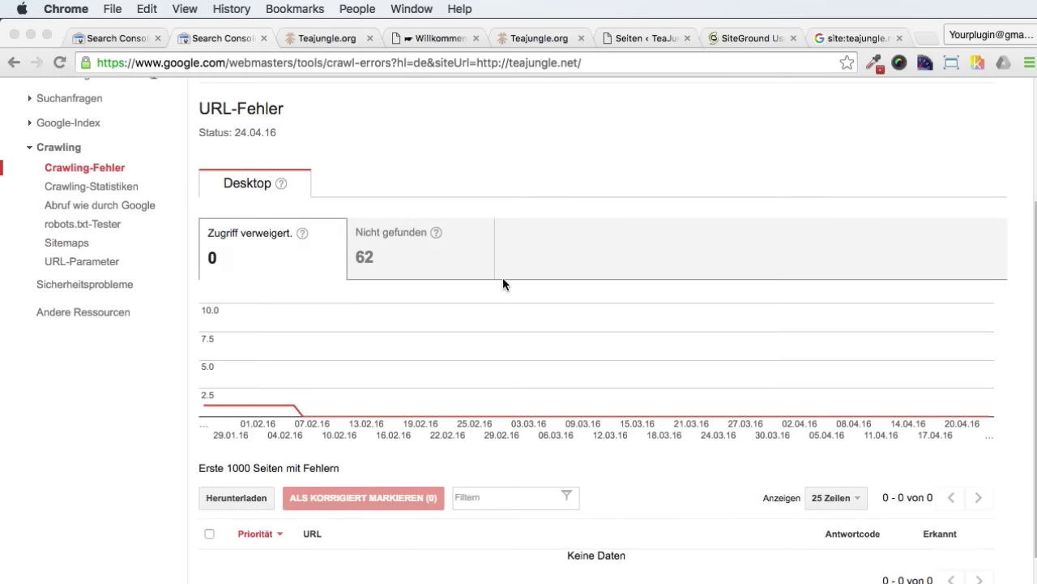
left_click(424, 259)
scroll(423, 327, "down", 3)
scroll(423, 328, "down", 5)
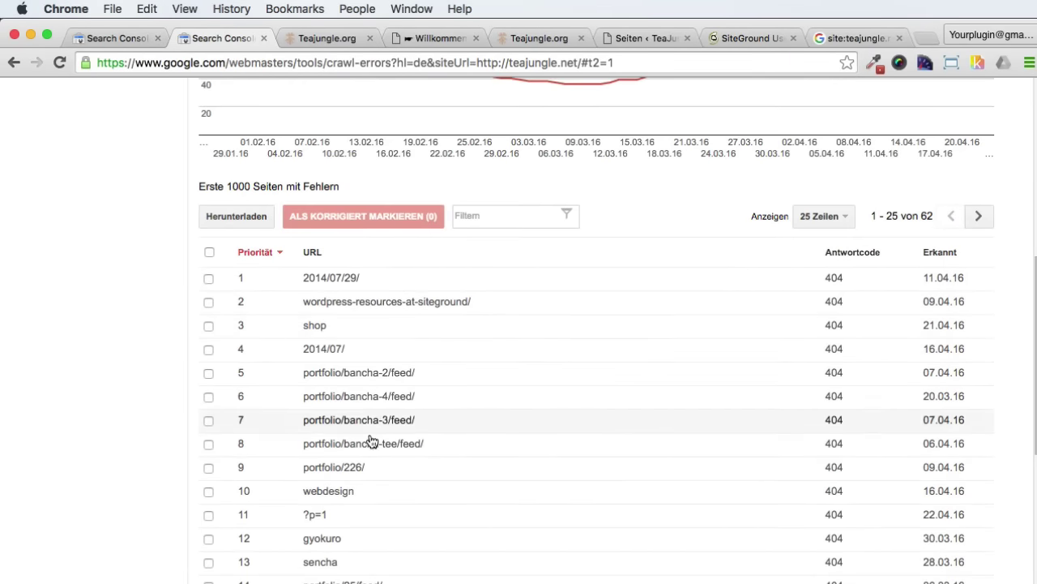
scroll(382, 410, "up", 5)
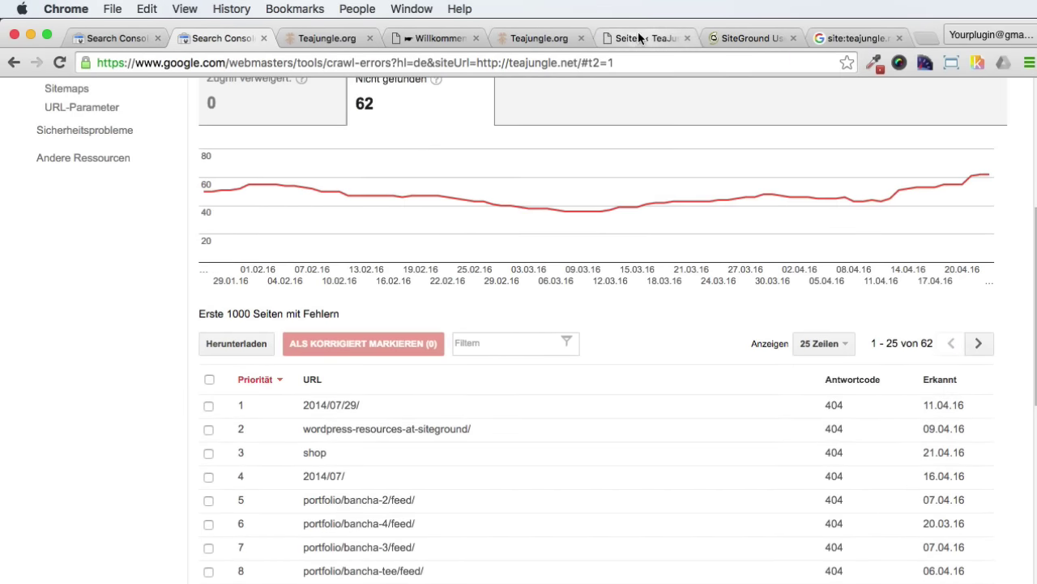
View the page "Tutorial Tabelle" from the WordPress pages list and copy its full URL
left_click(635, 38)
mouse_move(537, 298)
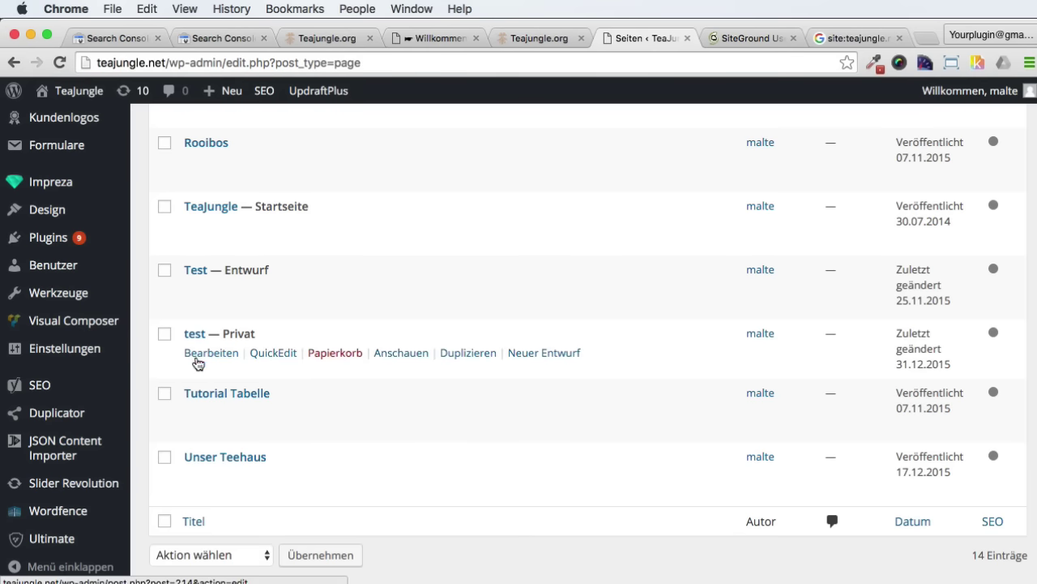
scroll(198, 363, "up", 3)
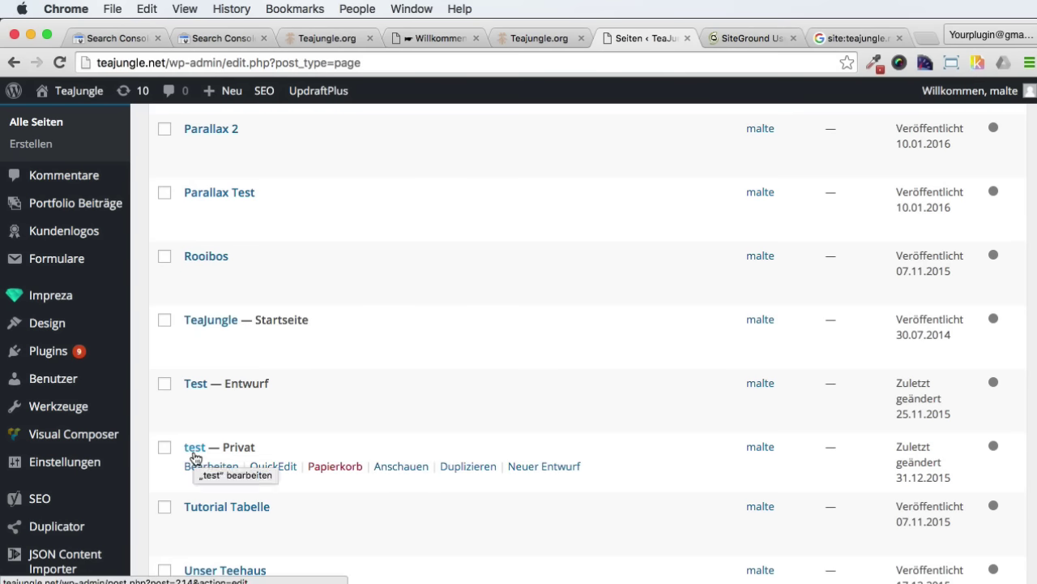
scroll(195, 458, "down", 2)
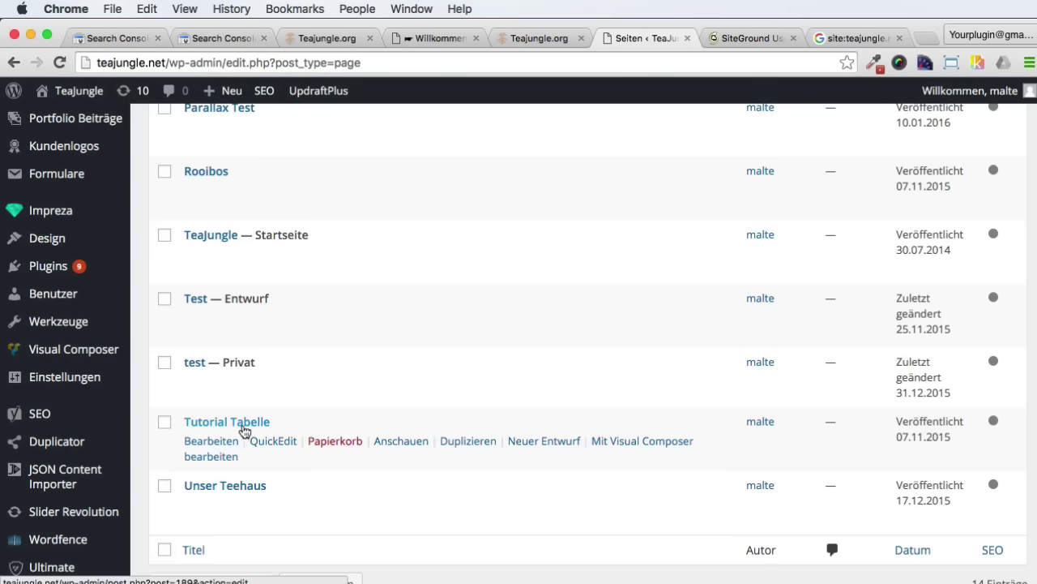
left_click(402, 448)
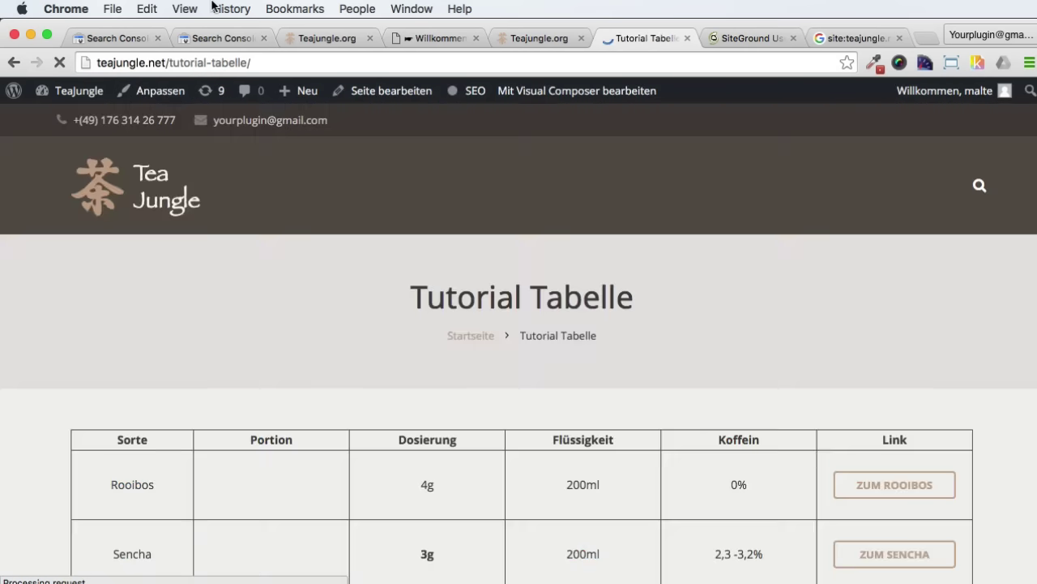
left_click(288, 63)
left_click_drag(288, 62, 86, 61)
key("super+c")
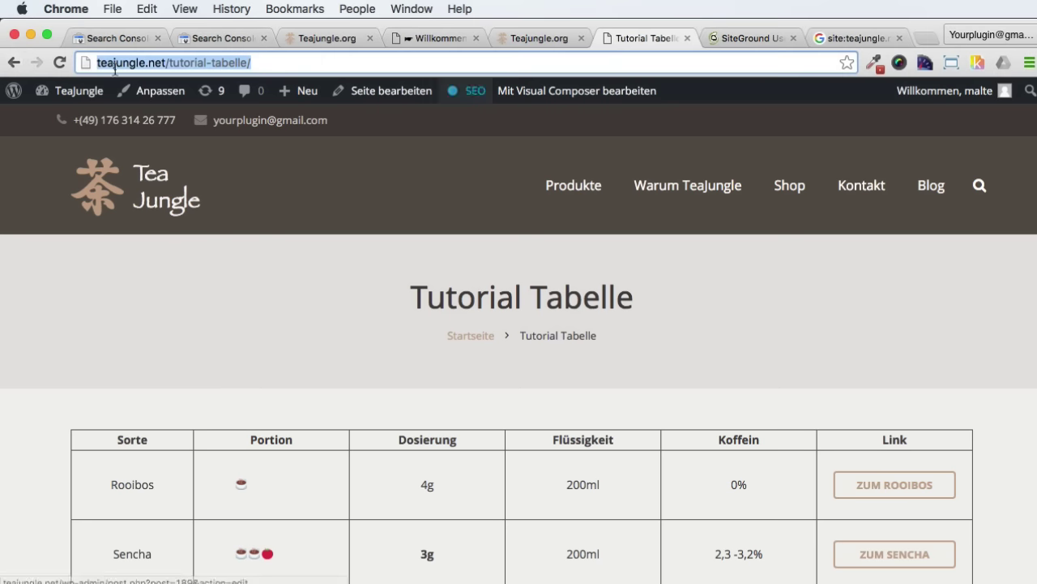
Open the Datei-Editor among the Yoast SEO tools in the WordPress admin area
left_click(13, 95)
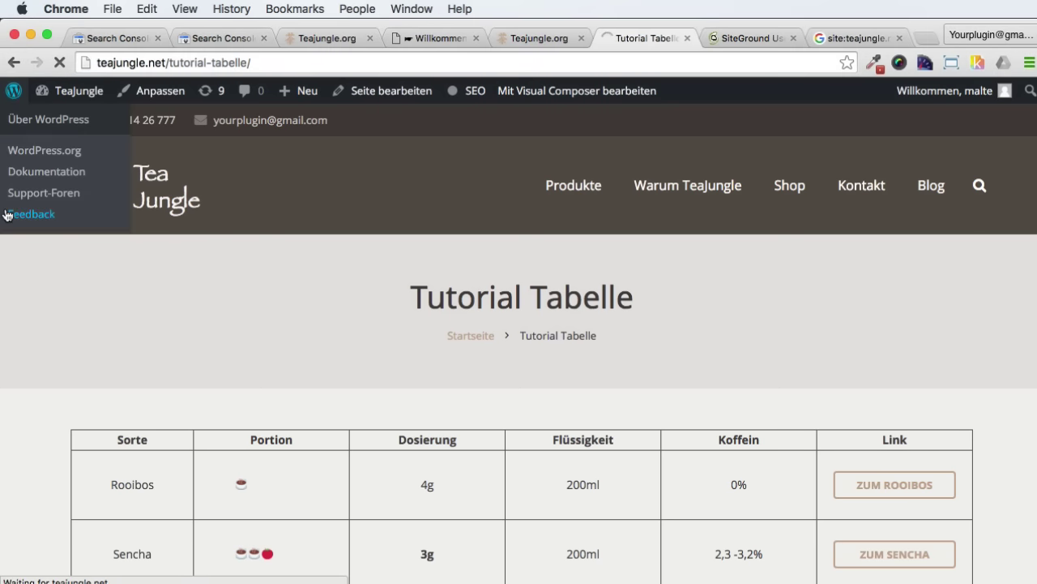
scroll(19, 340, "down", 5)
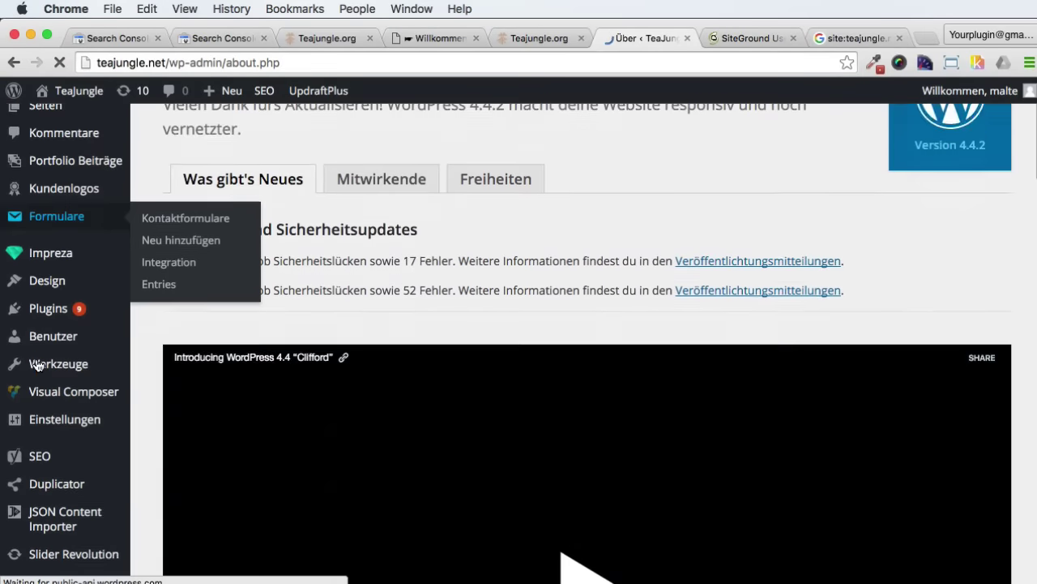
mouse_move(67, 387)
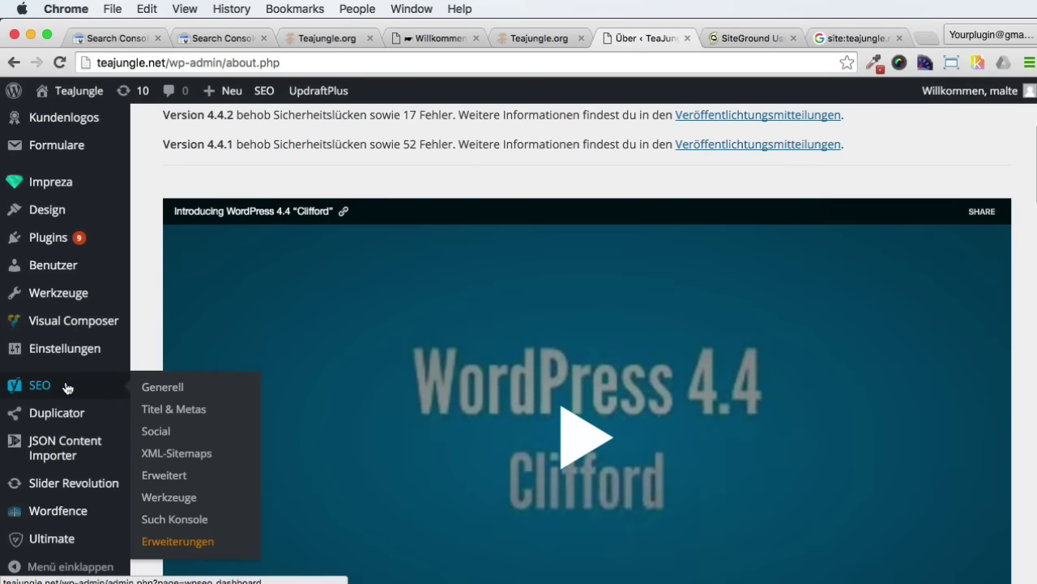
left_click(177, 497)
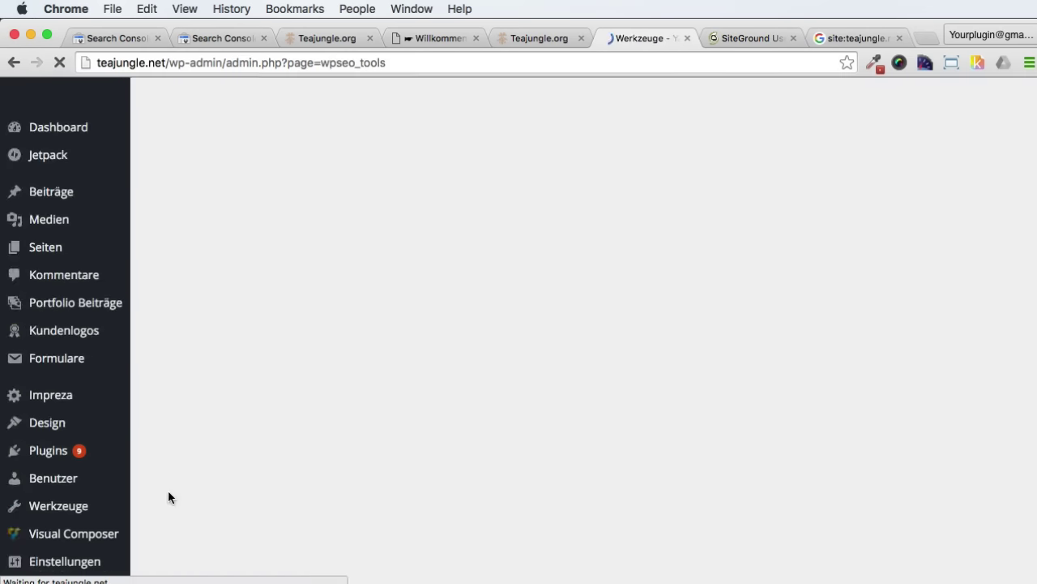
scroll(78, 437, "down", 2)
scroll(140, 419, "up", 2)
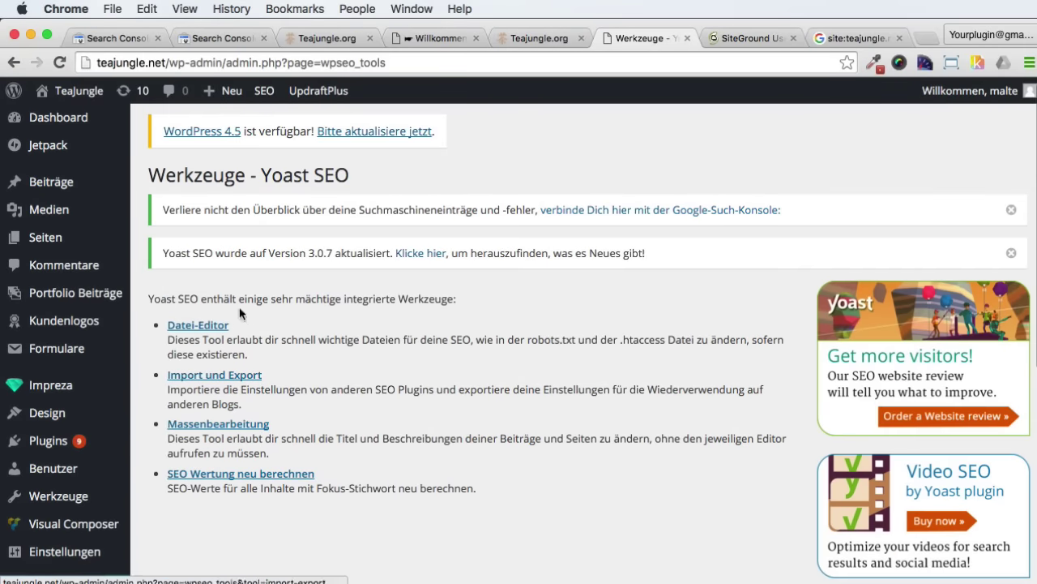
left_click(207, 328)
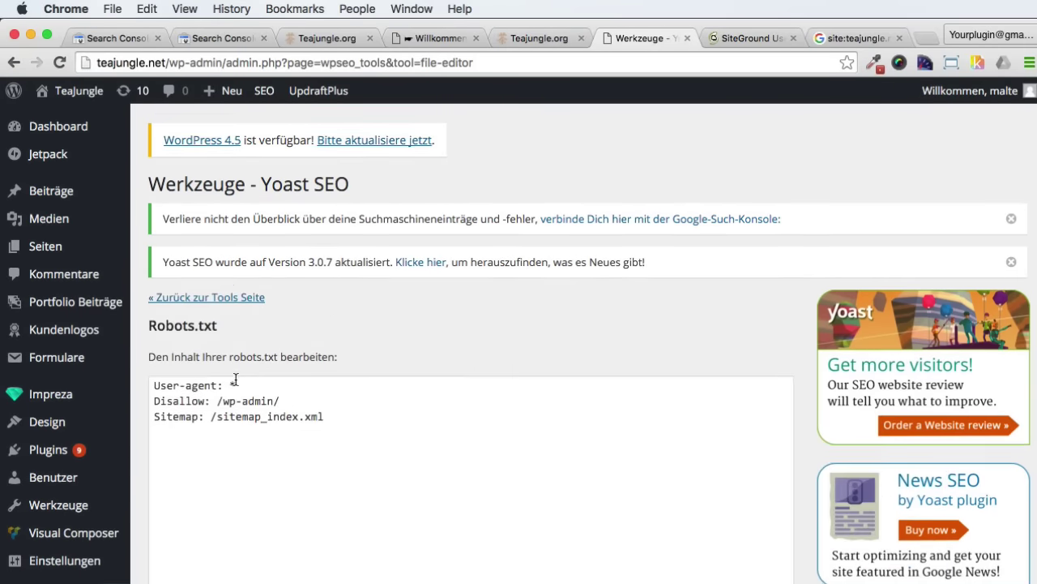
scroll(232, 381, "down", 5)
scroll(234, 377, "down", 2)
left_click(261, 436)
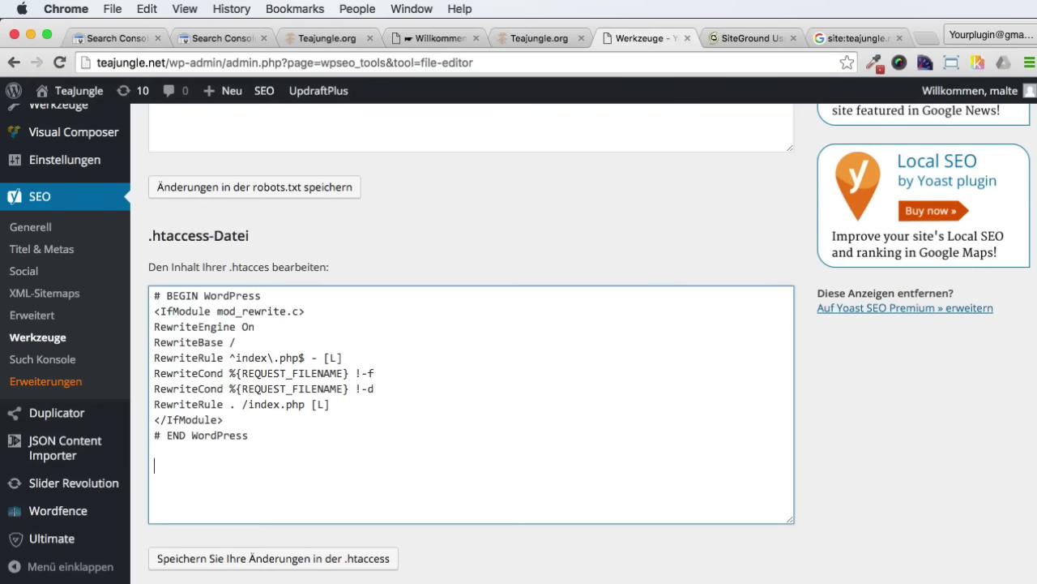
type("Redirect")
type("/test")
key("super+v")
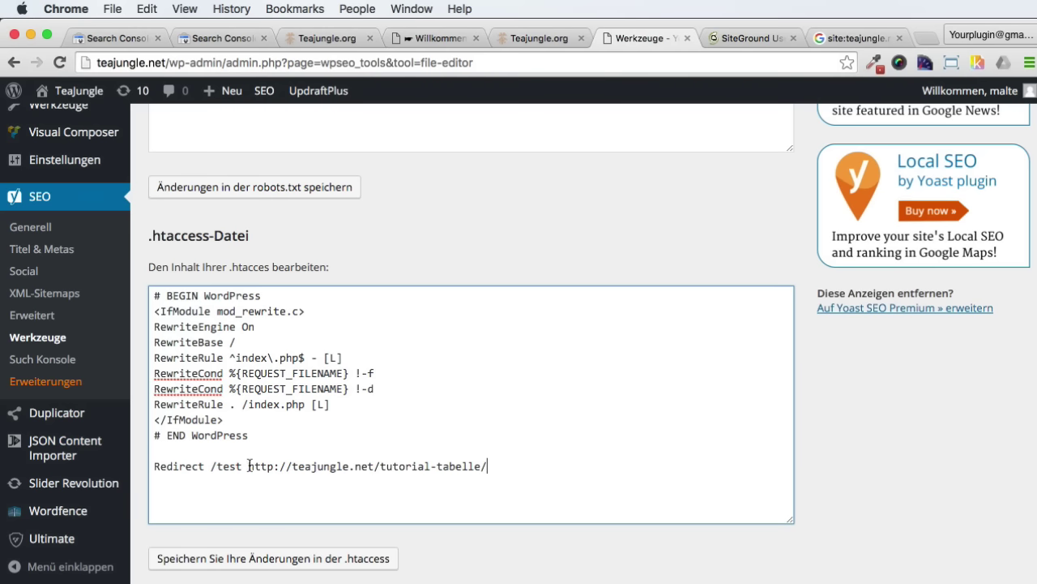
Shorten the redirect target to the relative path /tutorial-tabelle/ and save the .htaccess file
left_click_drag(248, 466, 372, 459)
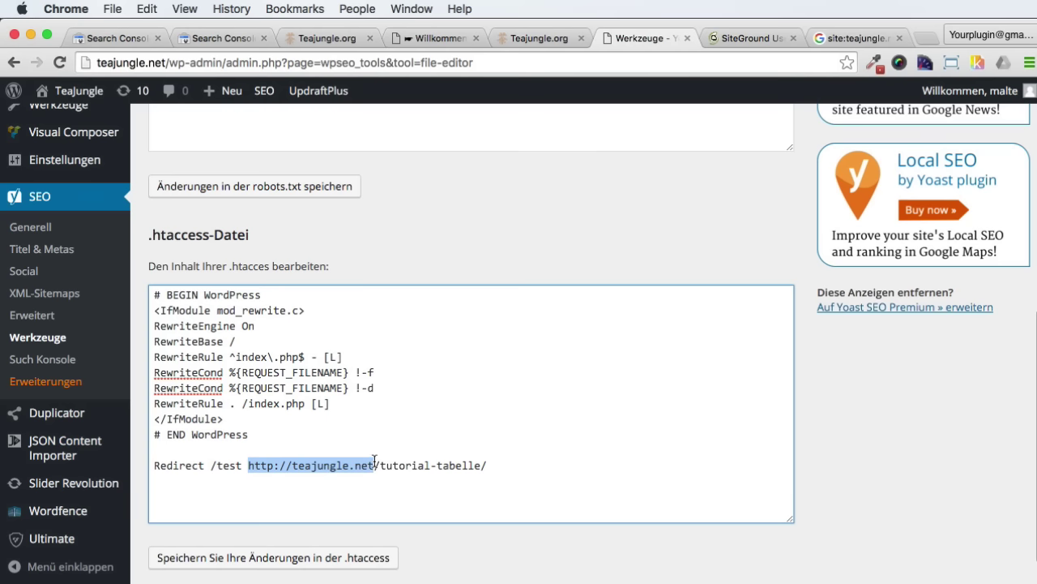
key("BackSpace")
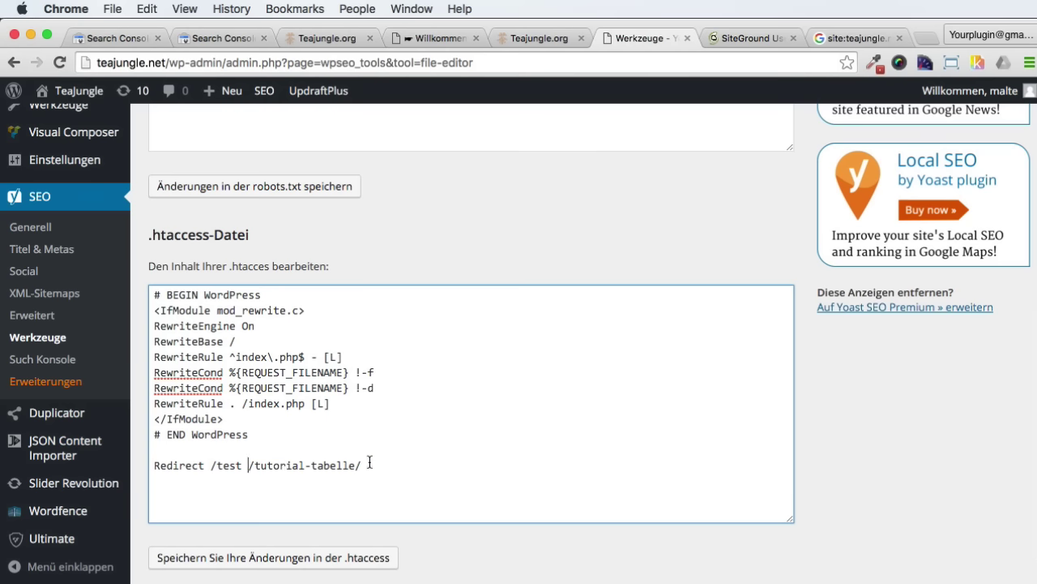
double_click(219, 465)
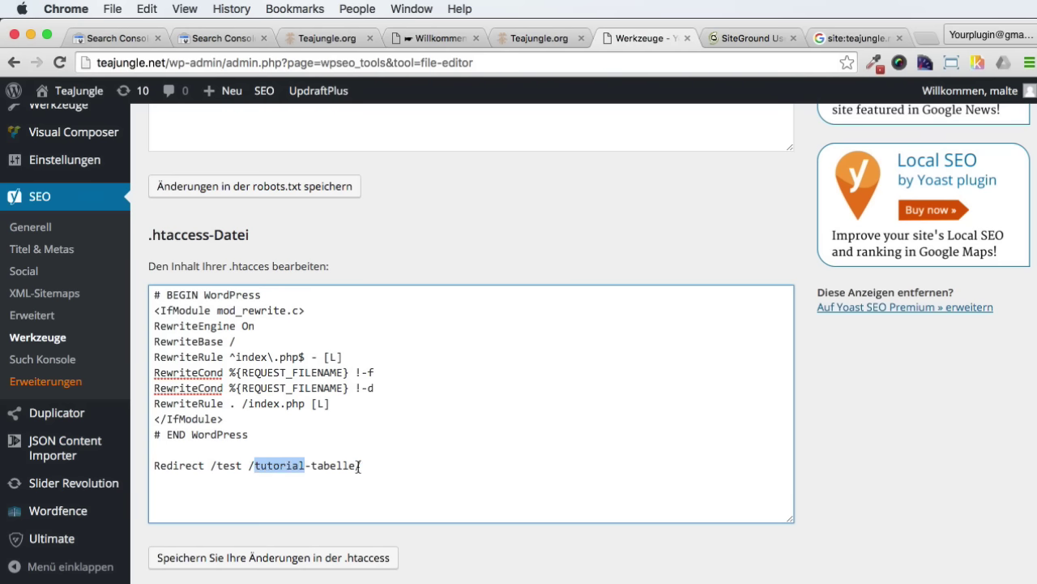
left_click(268, 562)
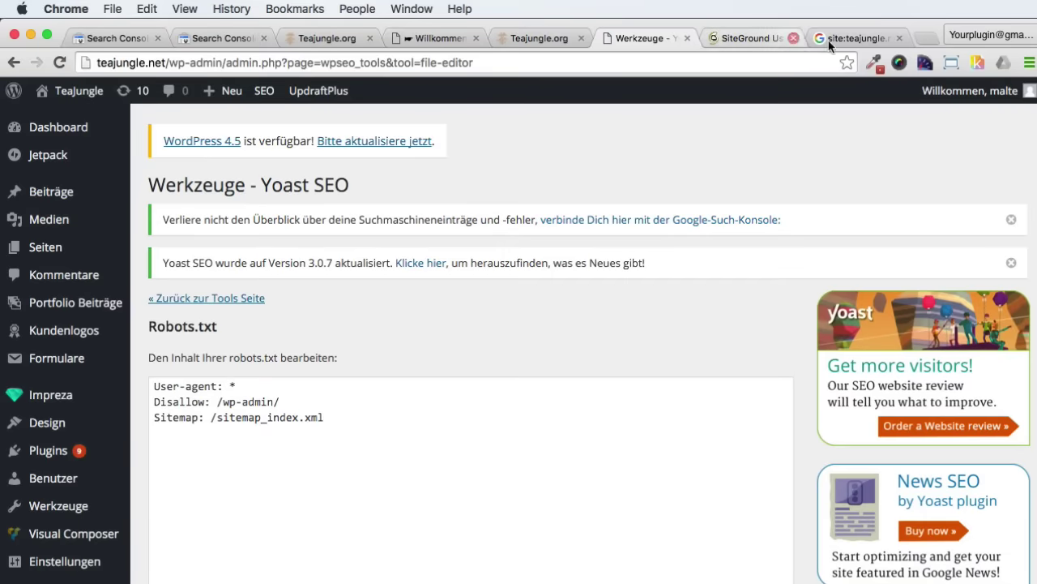
Test the redirect by opening the "test - TeaJungle" Google result in a separate tab, and close that tab
left_click(839, 40)
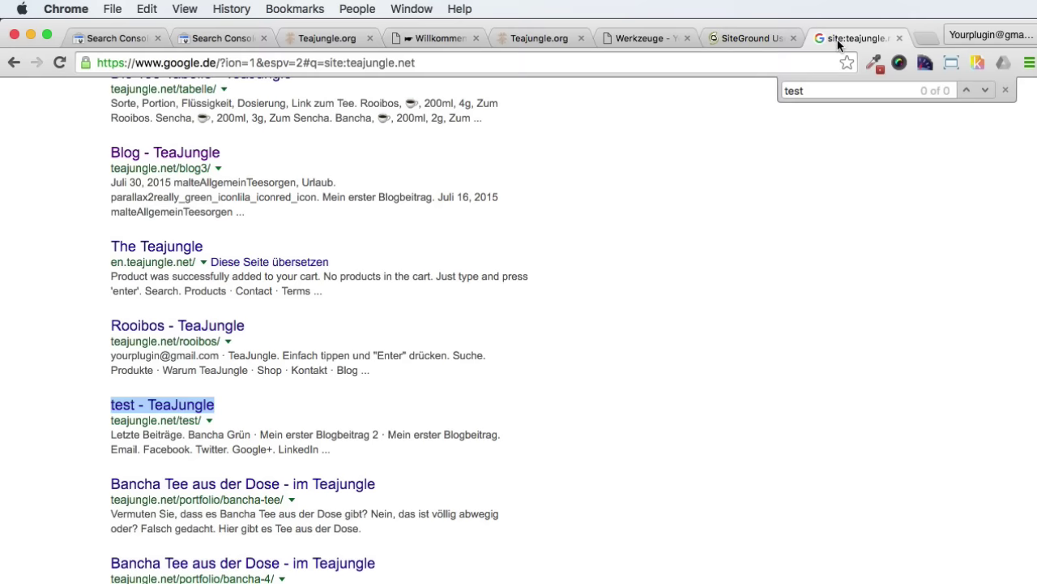
left_click(128, 409, "super")
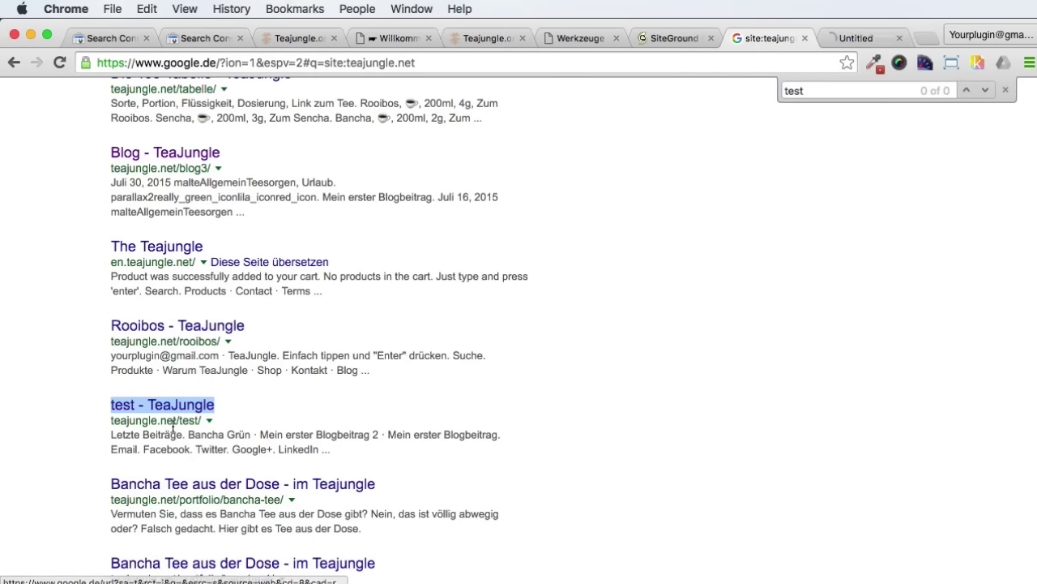
left_click(868, 38)
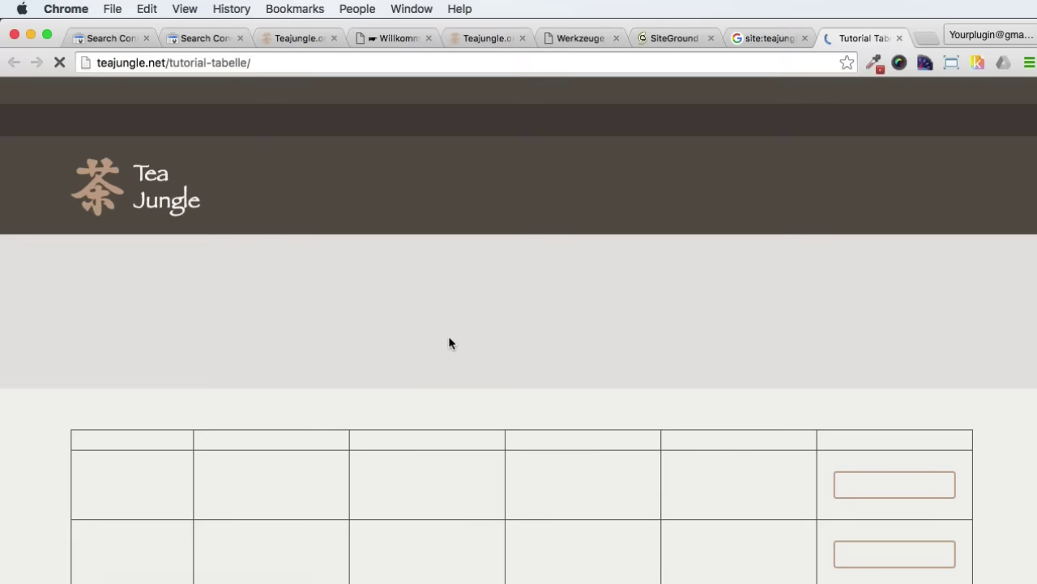
left_click(898, 38)
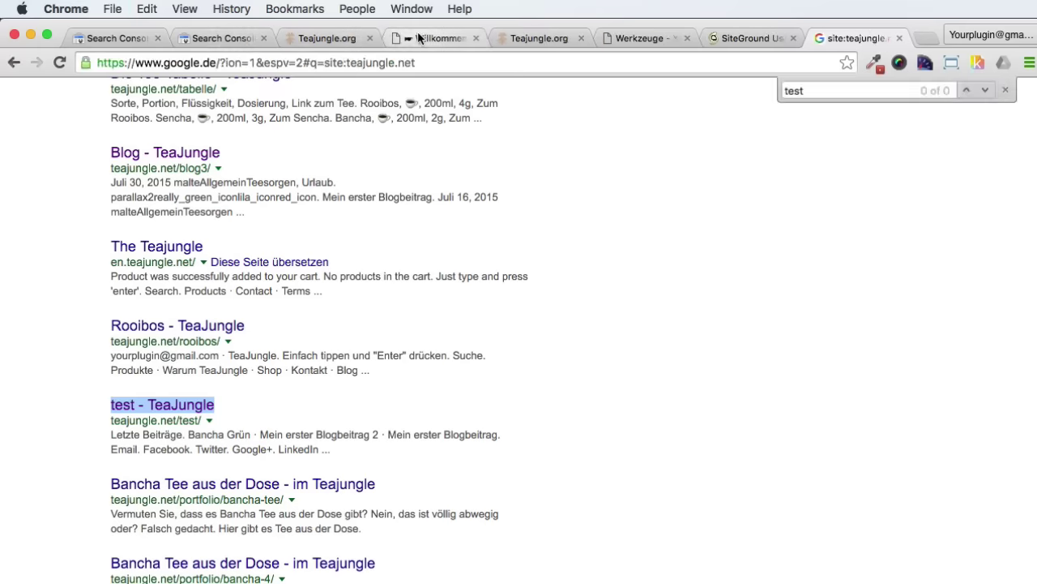
left_click(641, 39)
scroll(263, 424, "down", 10)
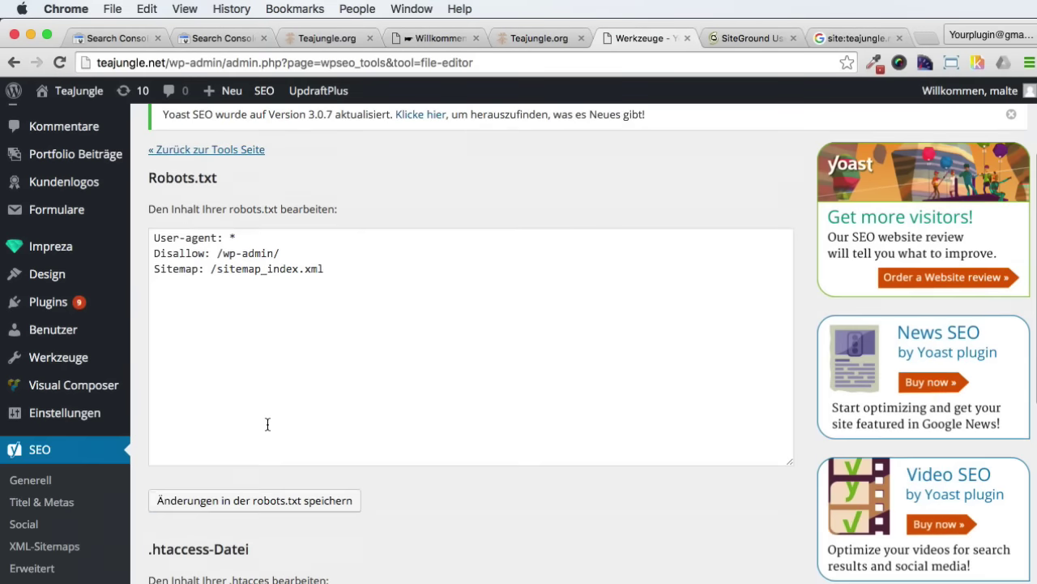
left_click(220, 406)
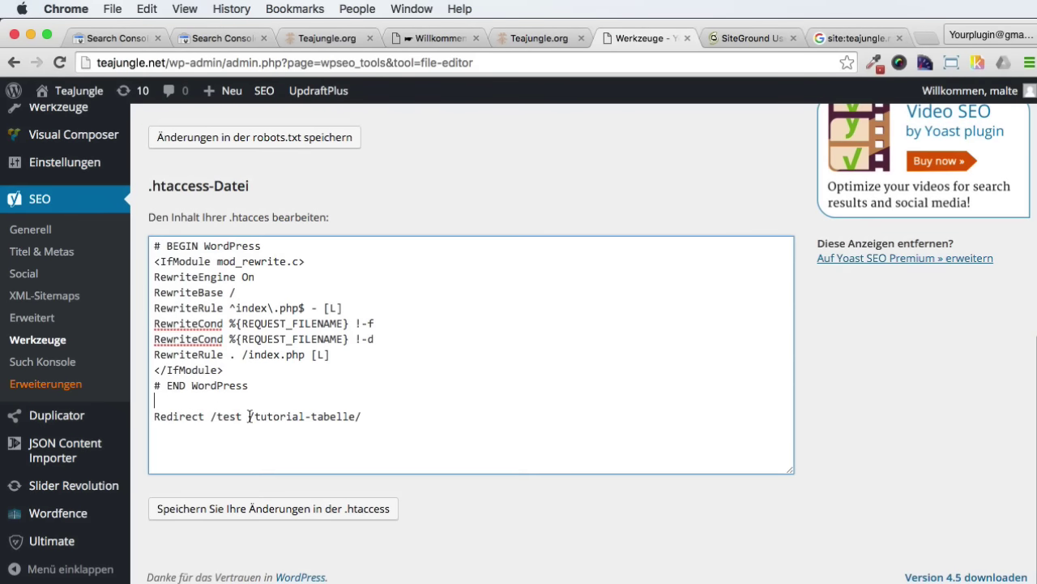
left_click(248, 416)
key("super+v")
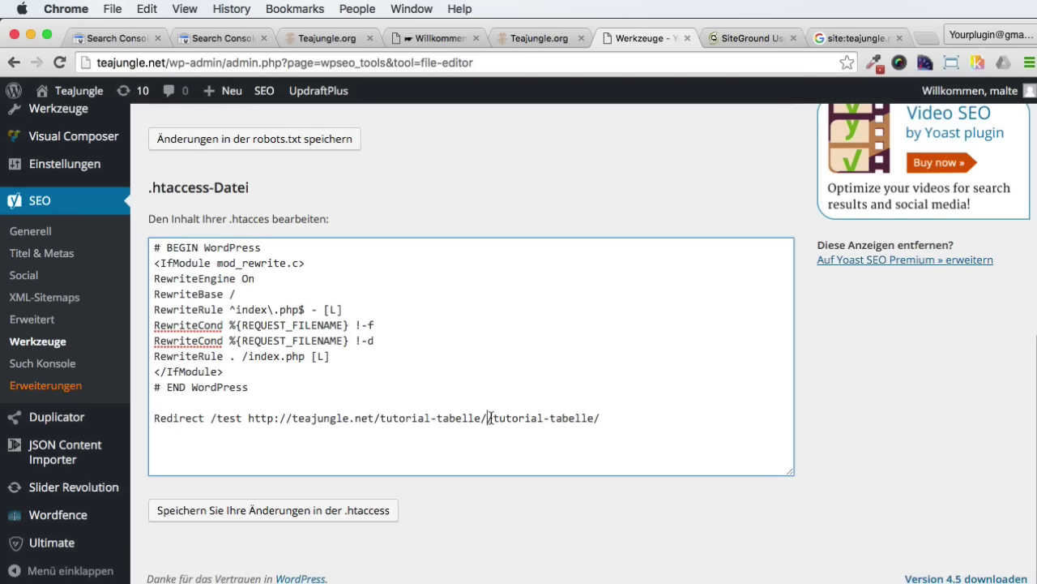
left_click_drag(489, 418, 609, 416)
key("BackSpace")
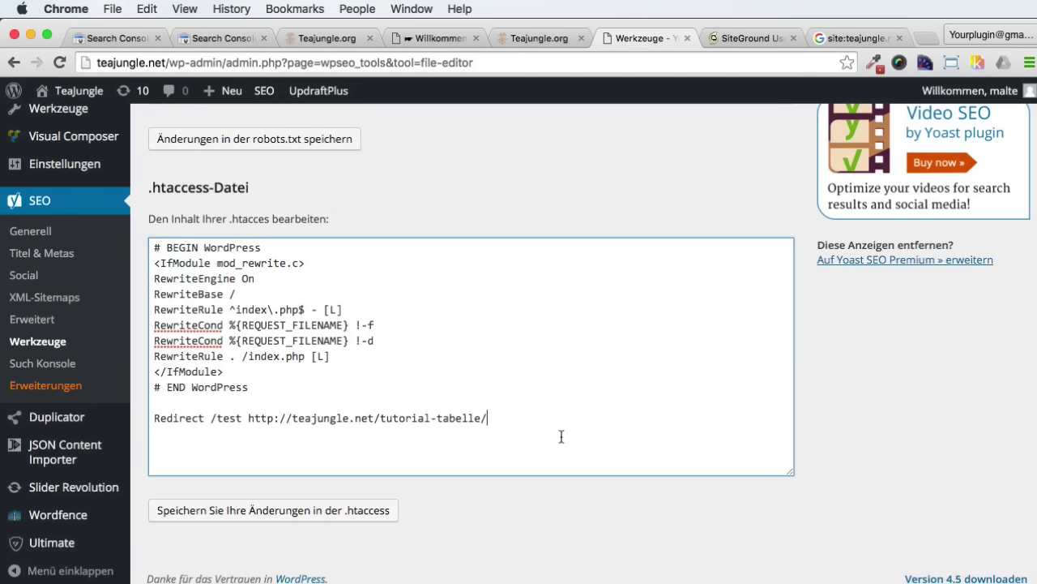
left_click(298, 517)
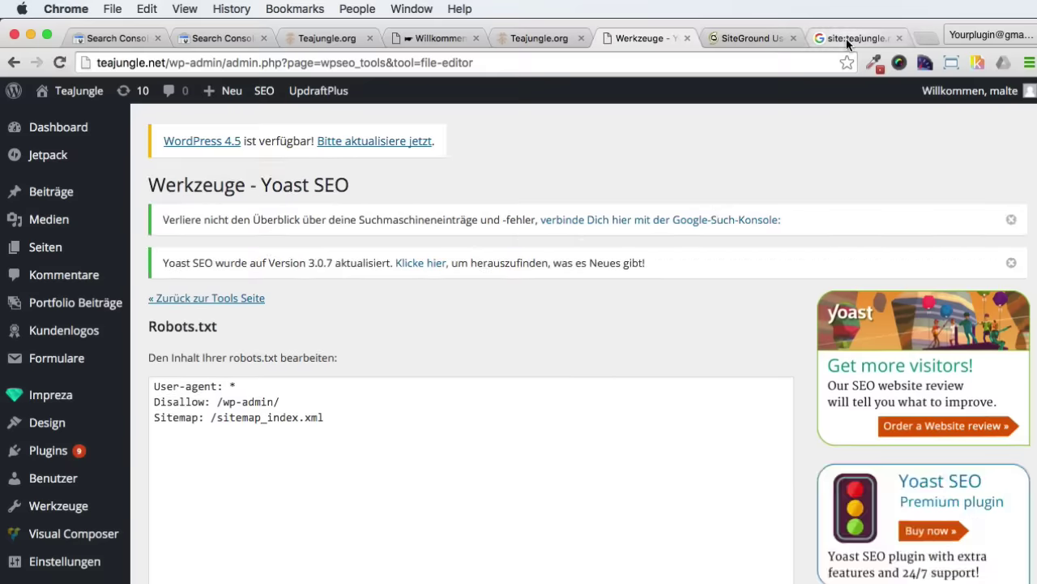
Follow the "test - TeaJungle" Google result again and check the path in the resulting page address
left_click(846, 38)
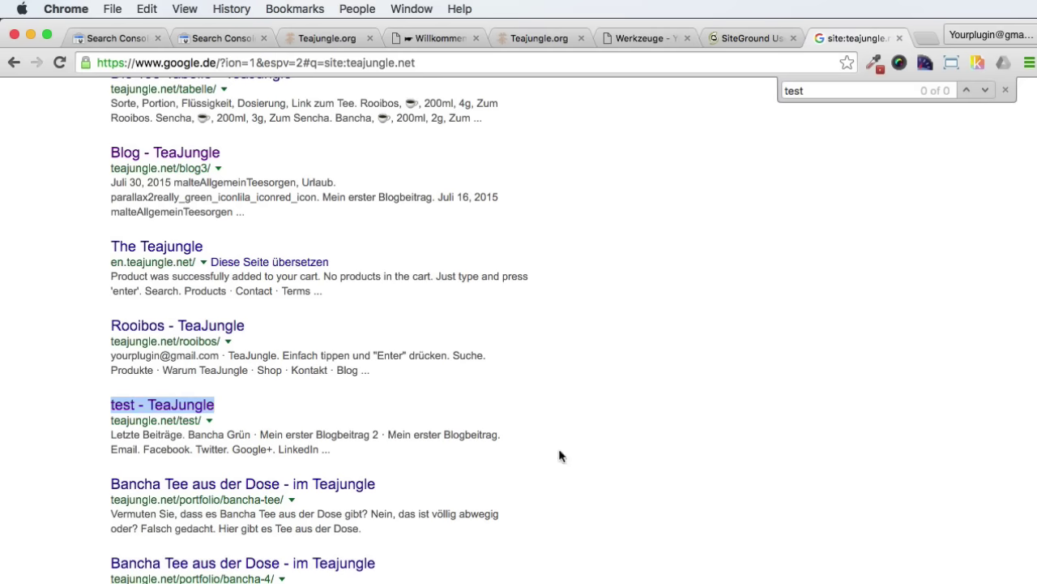
left_click(176, 411)
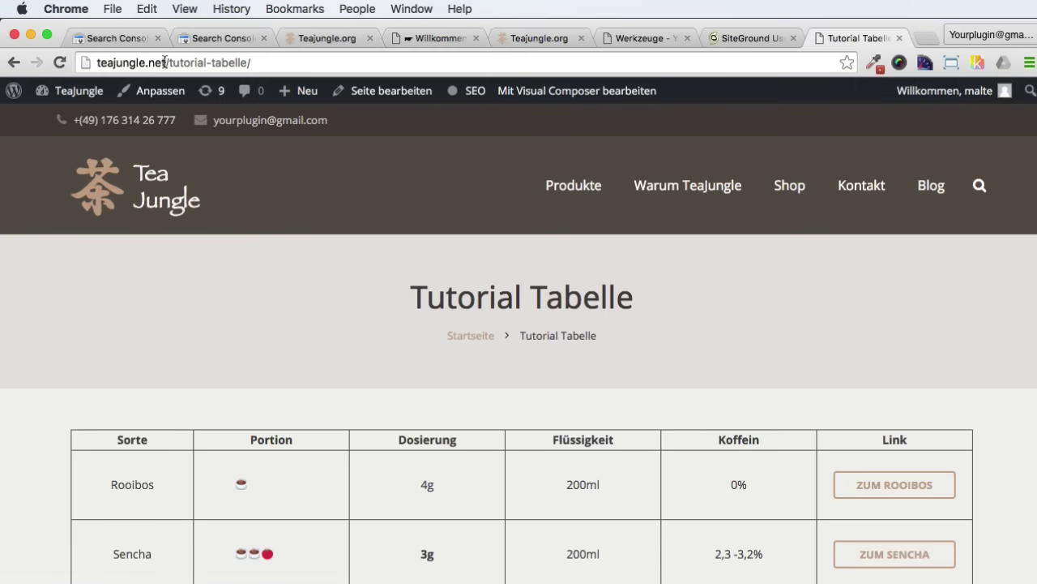
left_click(165, 62)
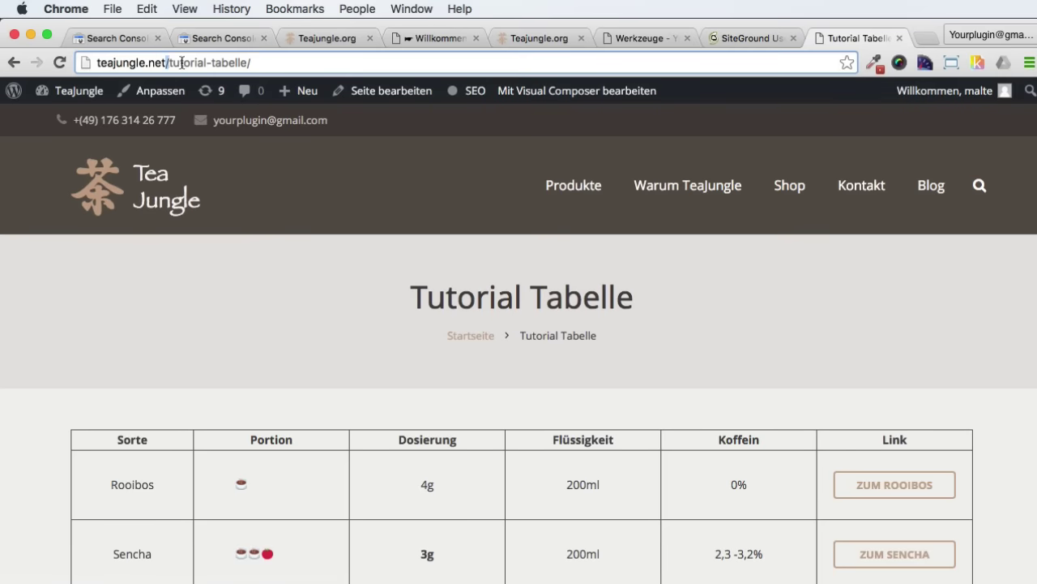
left_click_drag(165, 63, 290, 65)
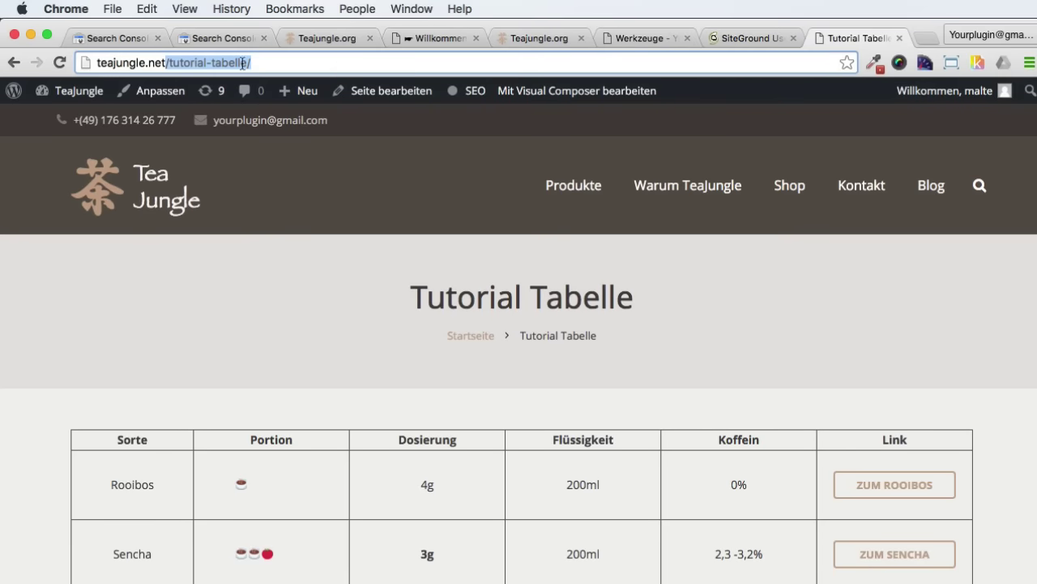
Remove the leading slash before "test" in the redirect line and save the .htaccess file
left_click(612, 38)
scroll(218, 447, "down", 10)
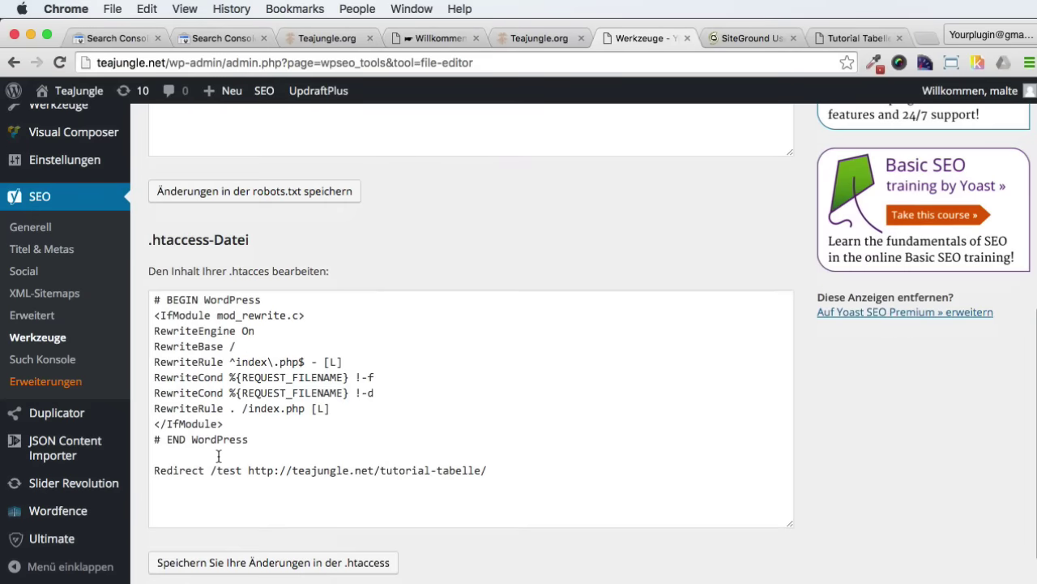
left_click(216, 470)
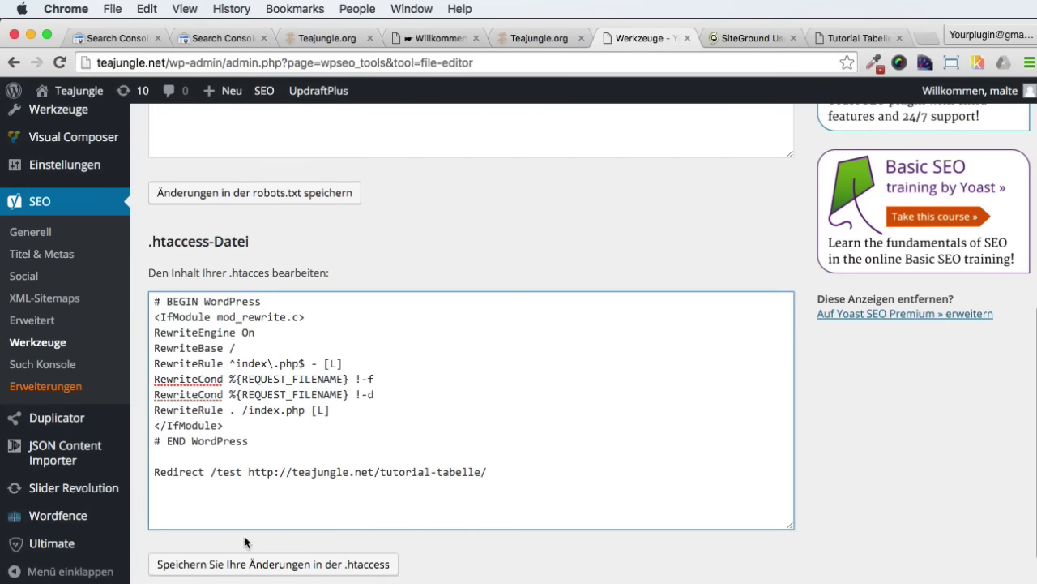
left_click(241, 564)
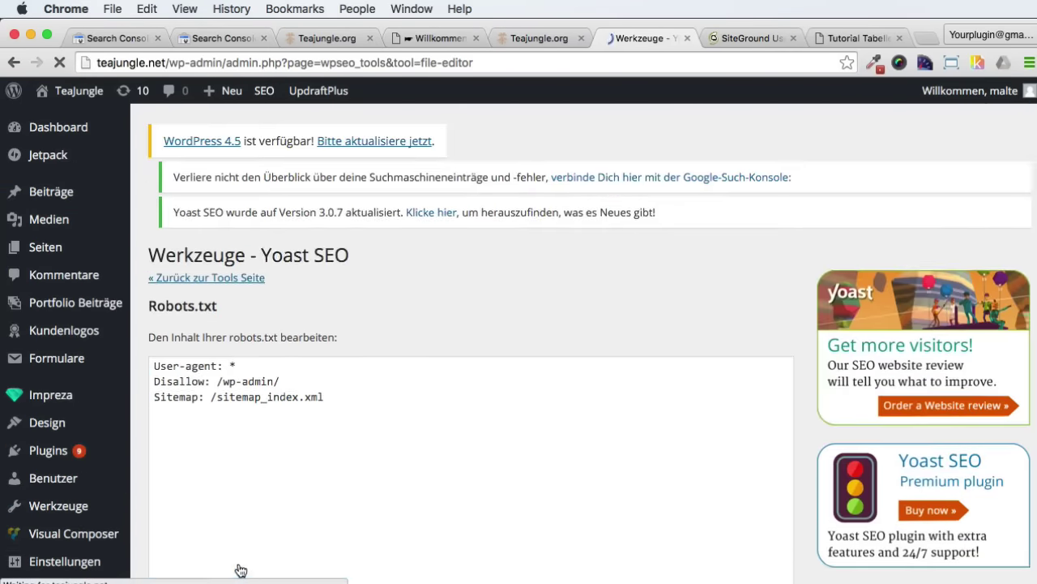
Change the start of the .htaccess redirect line to "Redirect 301 /test" and save the file
scroll(248, 493, "down", 12)
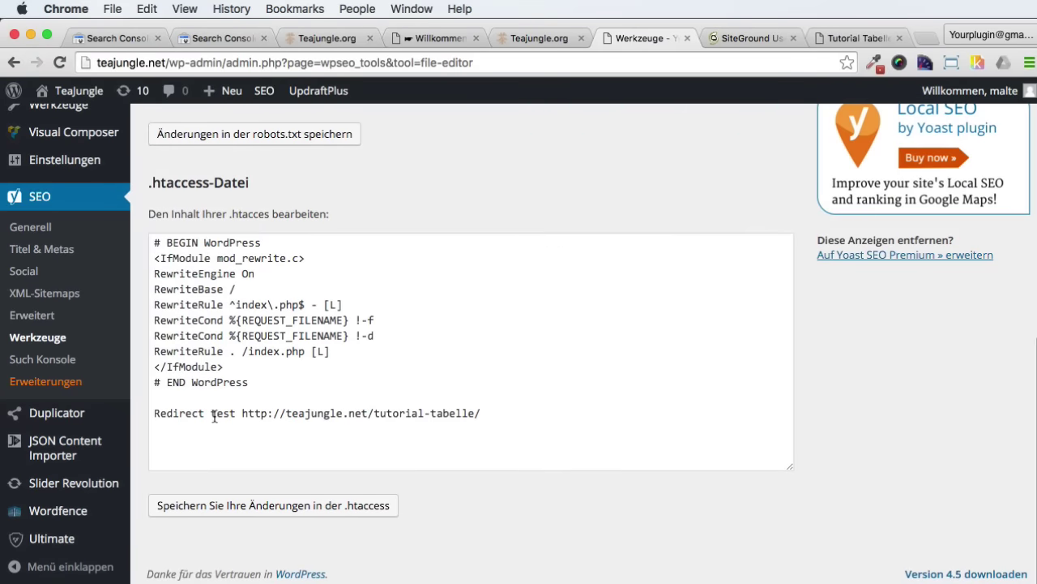
left_click(213, 413)
key("Left")
type("301")
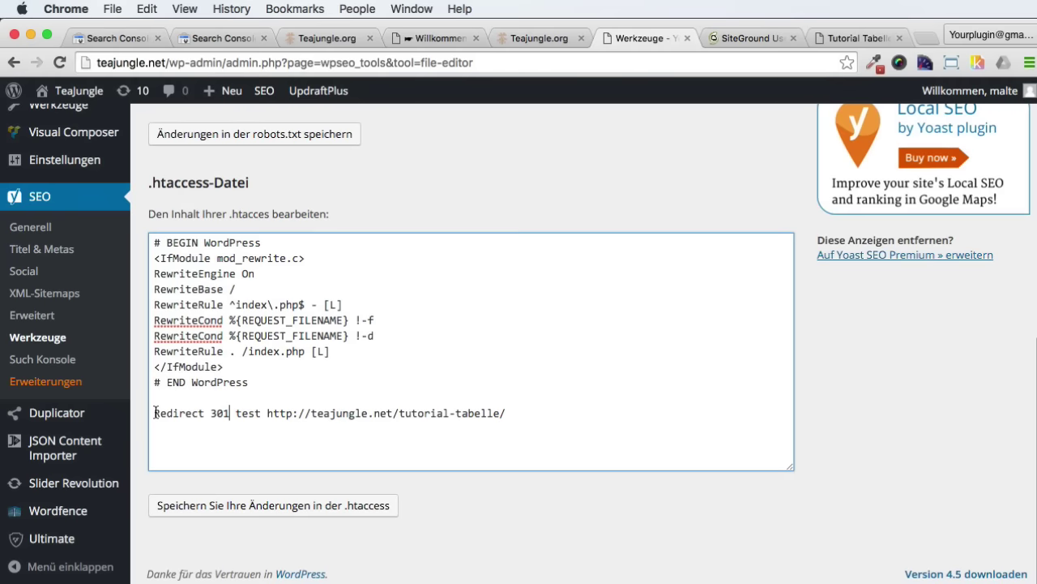
left_click_drag(155, 413, 231, 411)
left_click(240, 411)
scroll(240, 411, "up", 1)
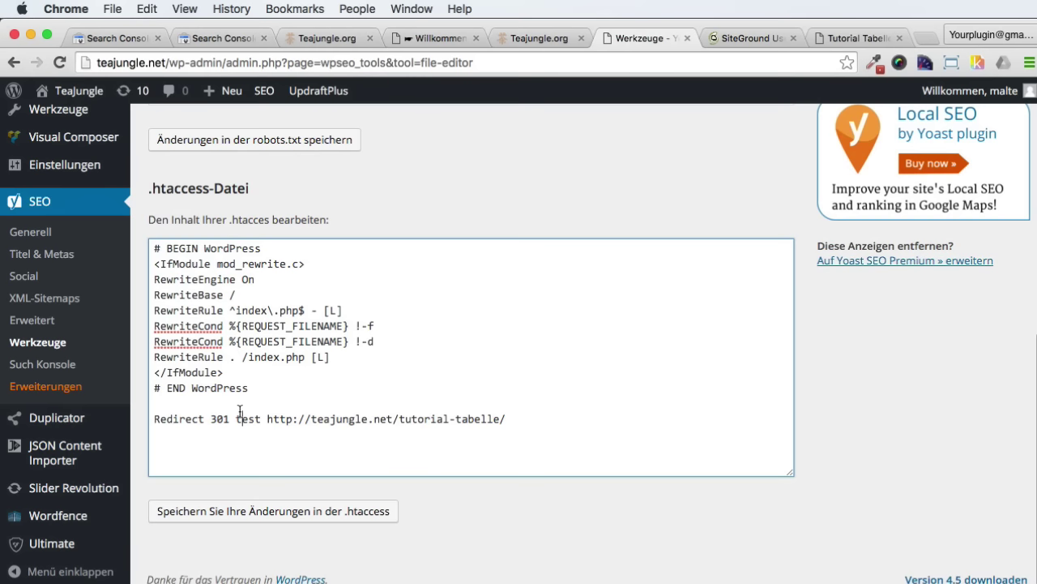
left_click(232, 422)
type("/")
left_click(219, 513)
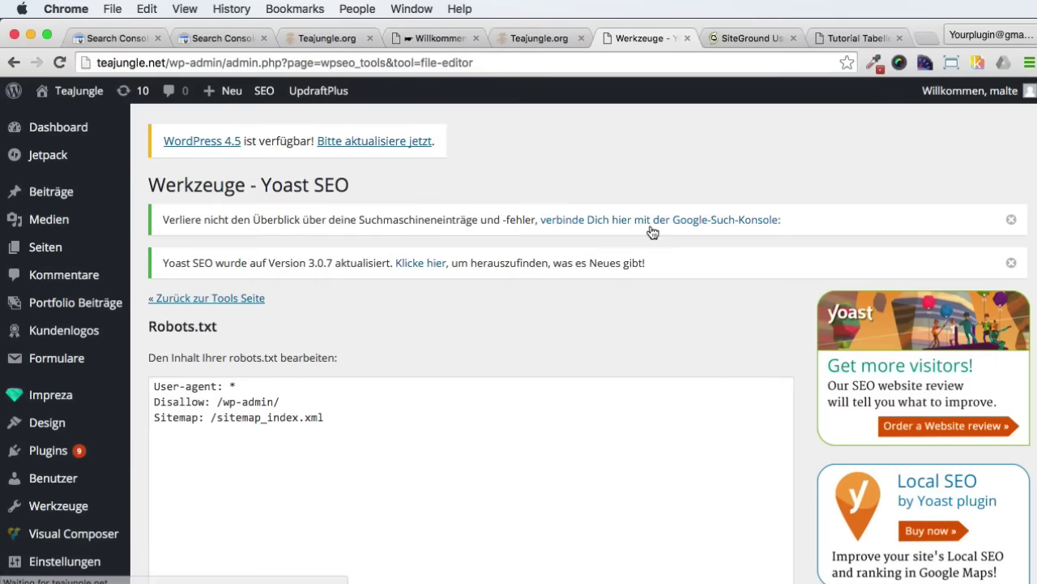
Return to the site:teajungle.net Google results and follow the "test - TeaJungle" result to check the redirect
left_click(840, 38)
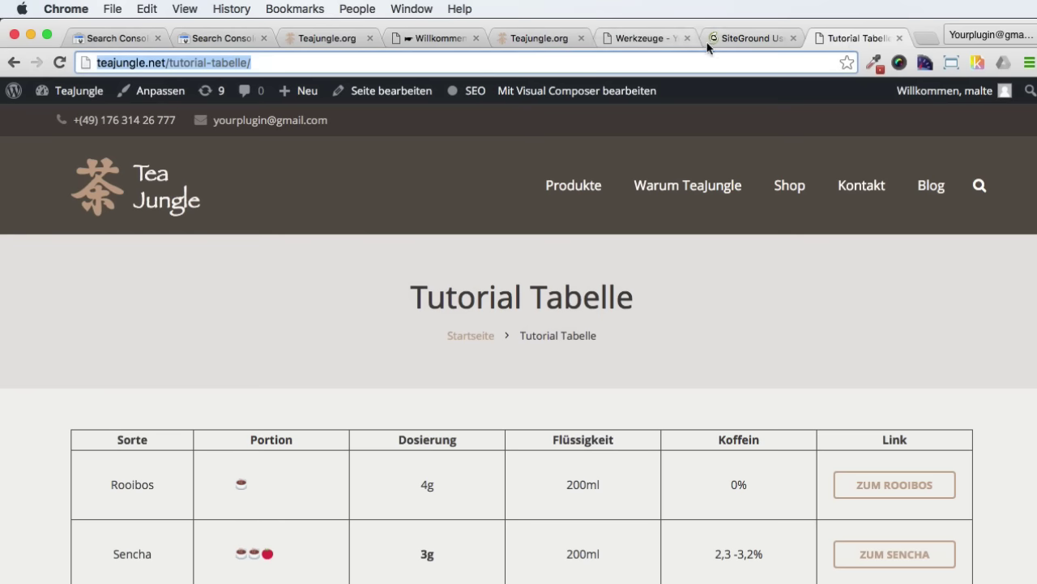
left_click(15, 65)
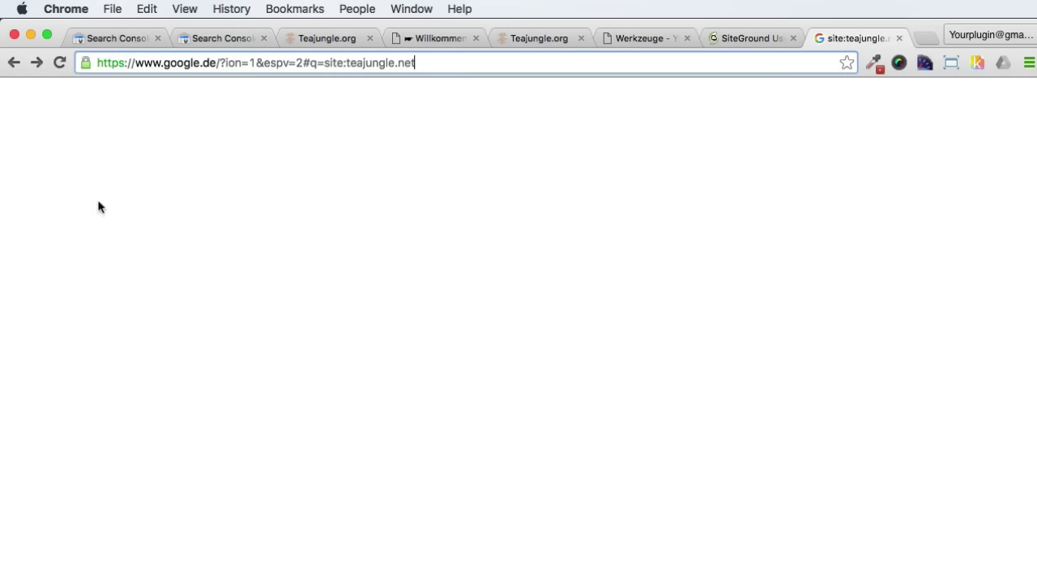
scroll(195, 288, "down", 3)
scroll(195, 288, "down", 5)
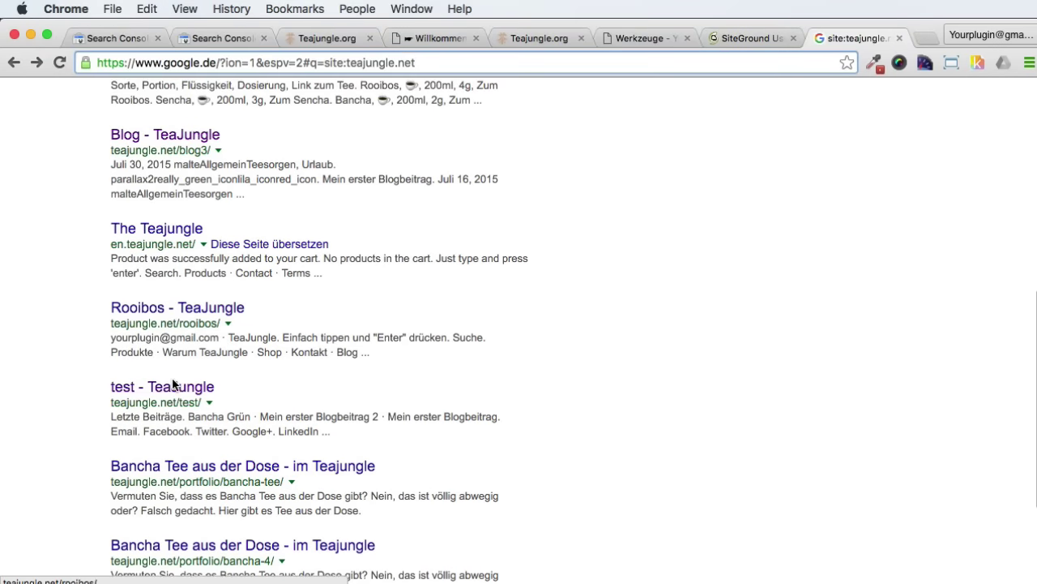
left_click(169, 387)
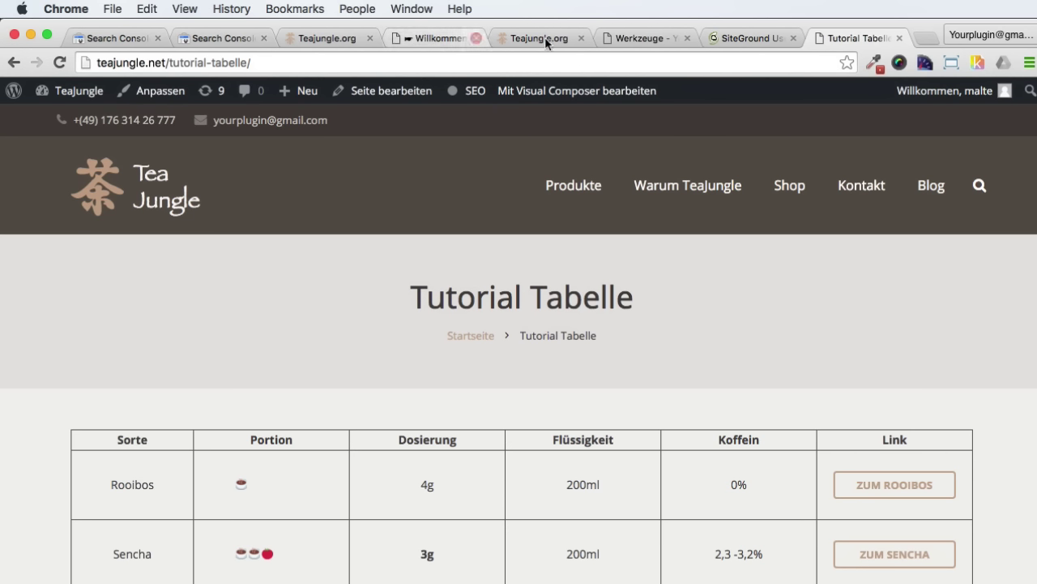
Delete the slash before "test" in the .htaccess redirect line and save the file
left_click(644, 39)
scroll(343, 440, "down", 10)
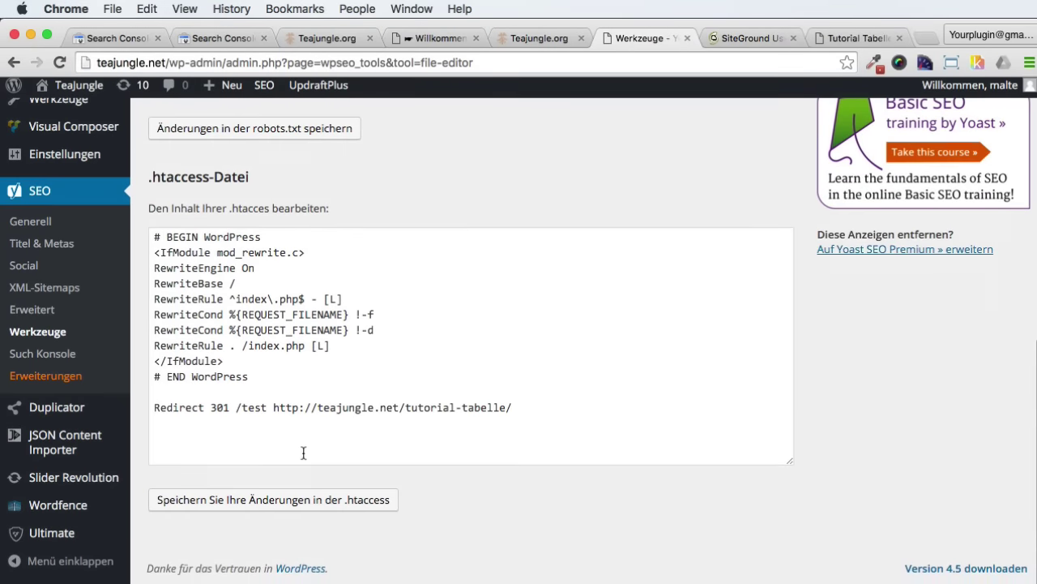
left_click(242, 413)
key("BackSpace")
left_click(316, 517)
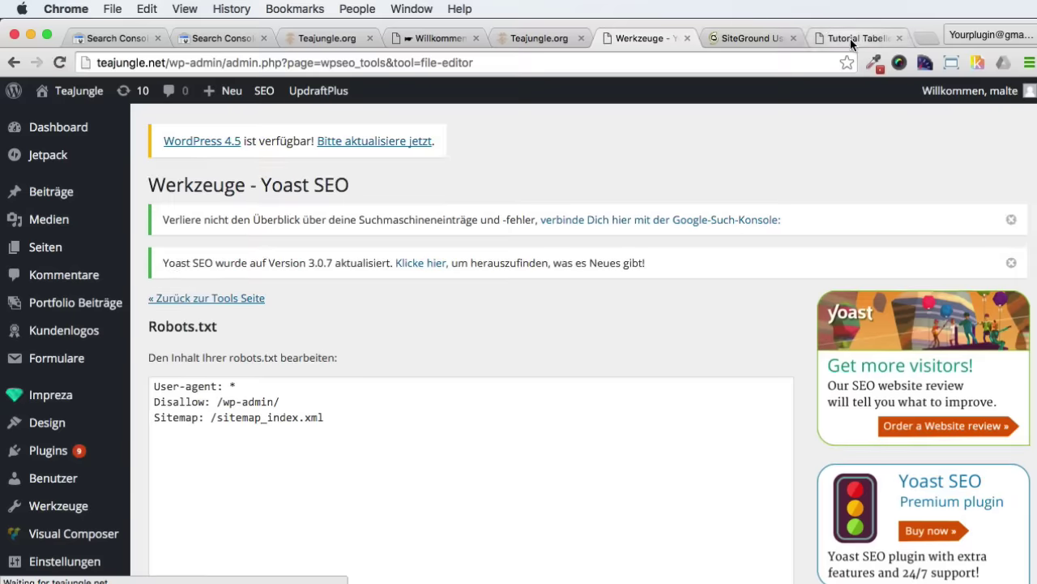
Load teajungle.net/test in the page's browser tab and check which page is shown
left_click(850, 38)
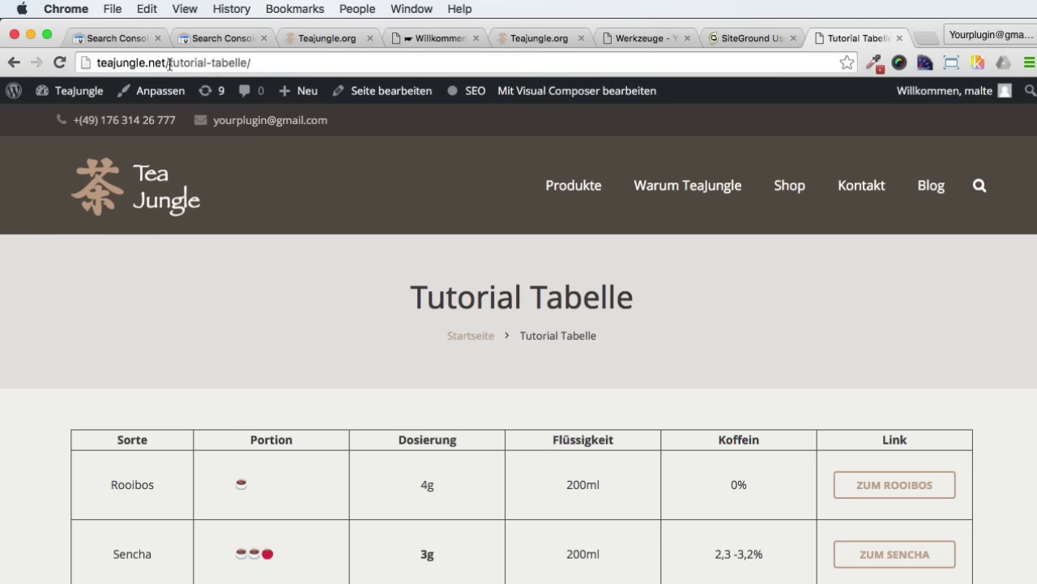
left_click_drag(169, 64, 290, 62)
type("test")
key("Return")
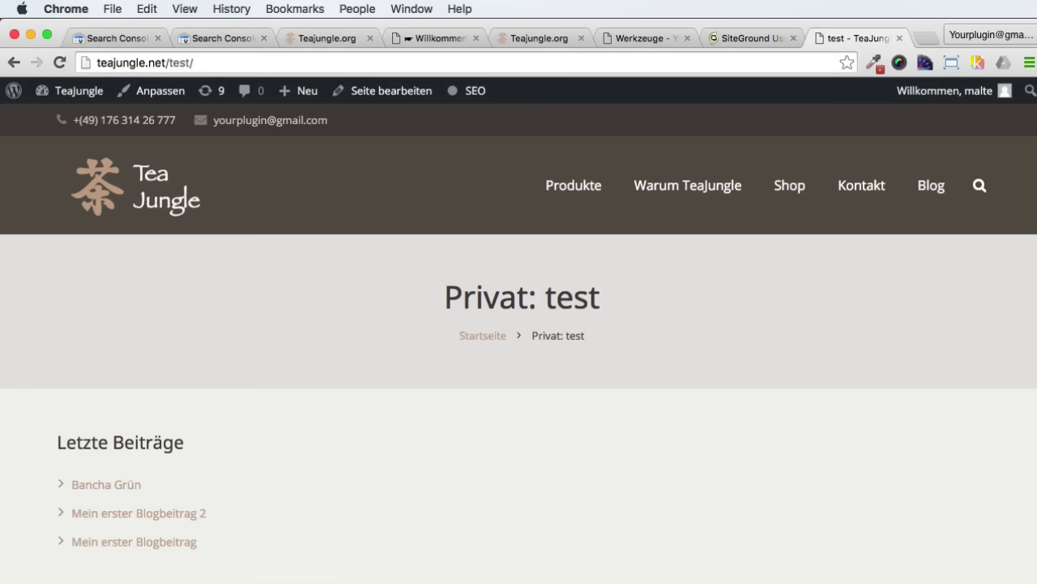
scroll(313, 280, "down", 3)
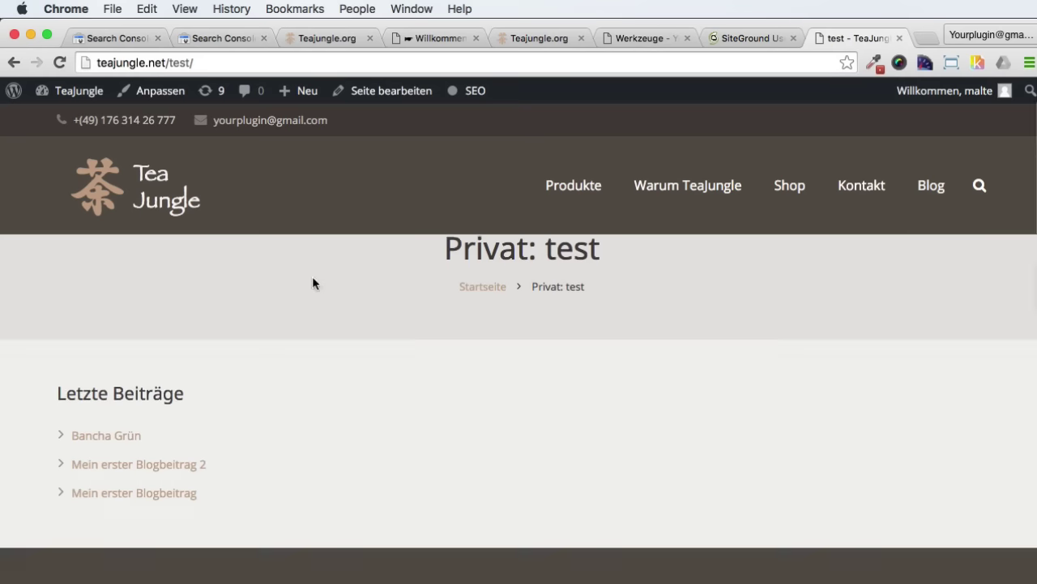
scroll(313, 280, "up", 3)
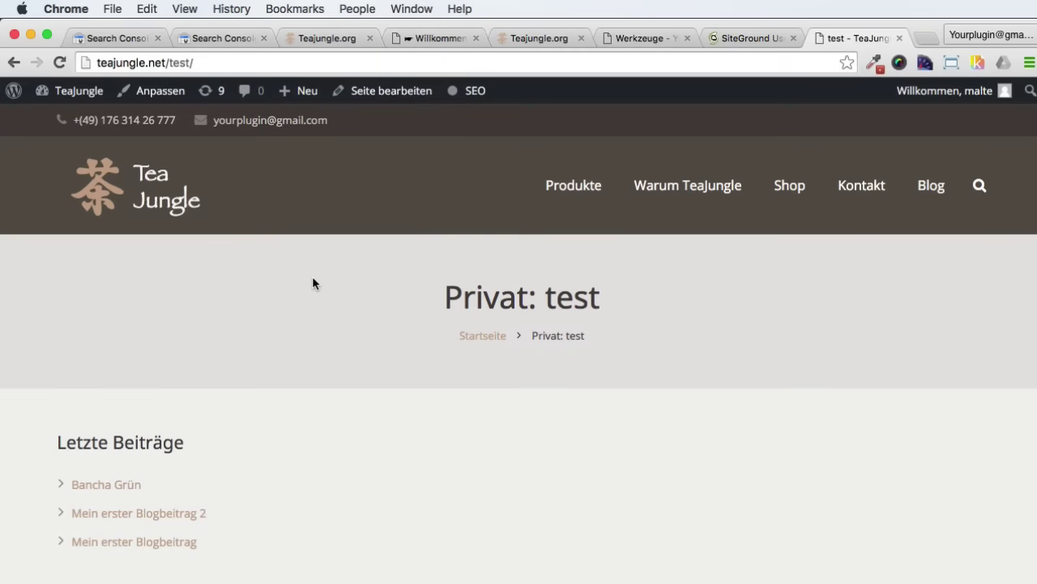
Check the copied teajungle.net/test/ address in an incognito window, and close that window
left_click(205, 61)
key("super+c")
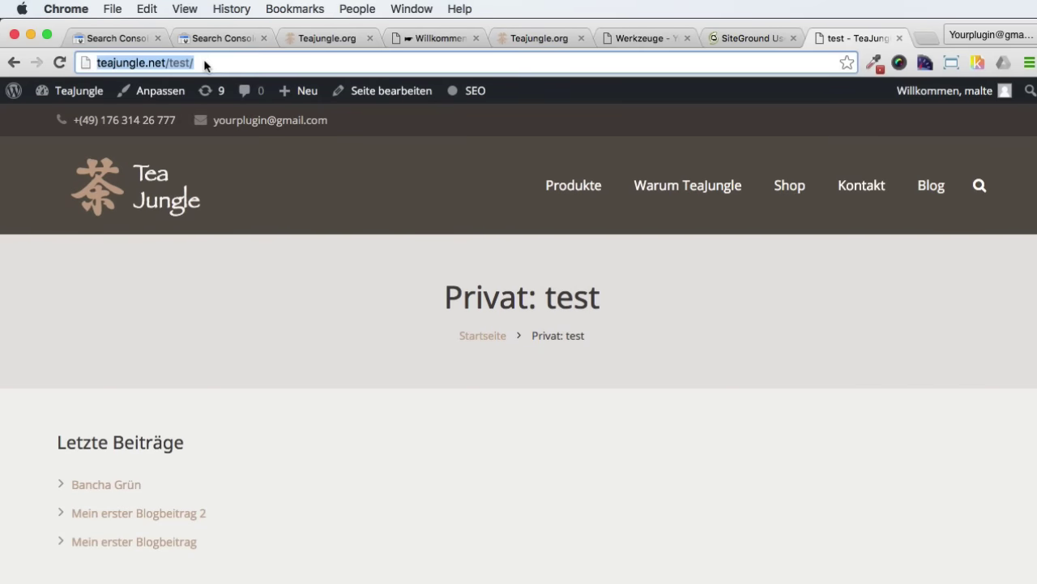
key("super+shift+n")
key("super+v")
key("Return")
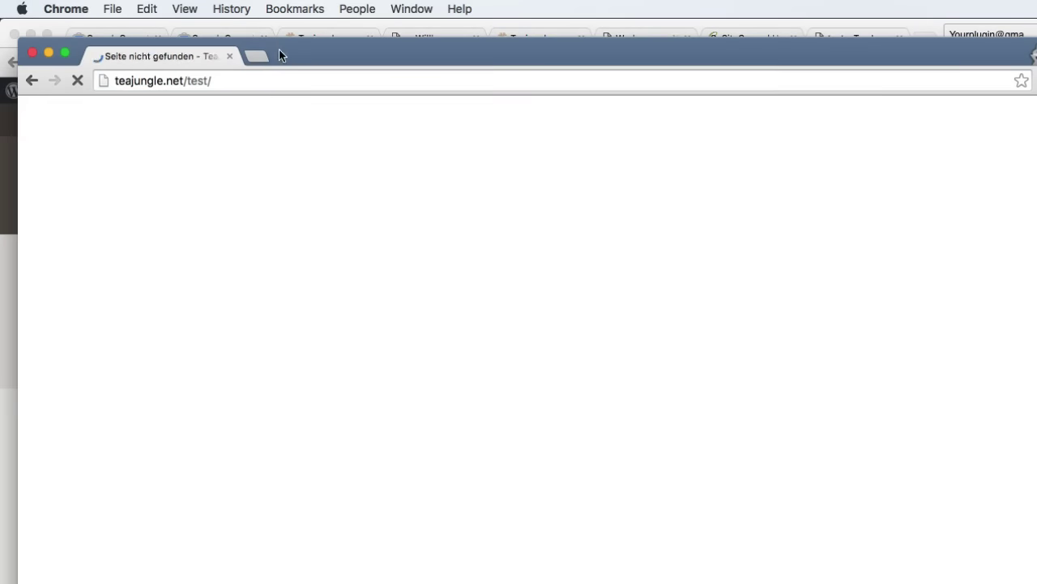
double_click(279, 50)
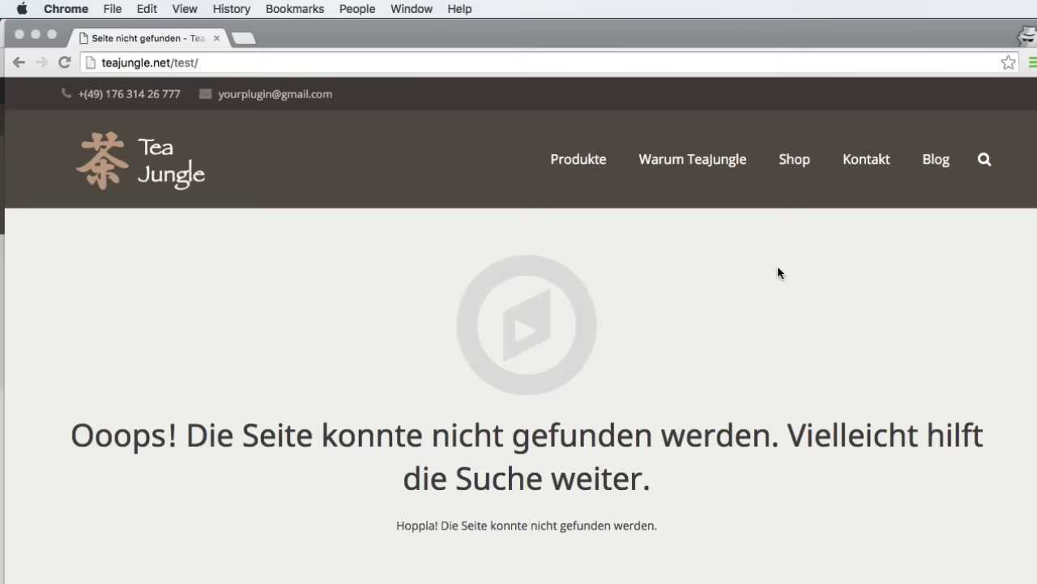
key("super+w")
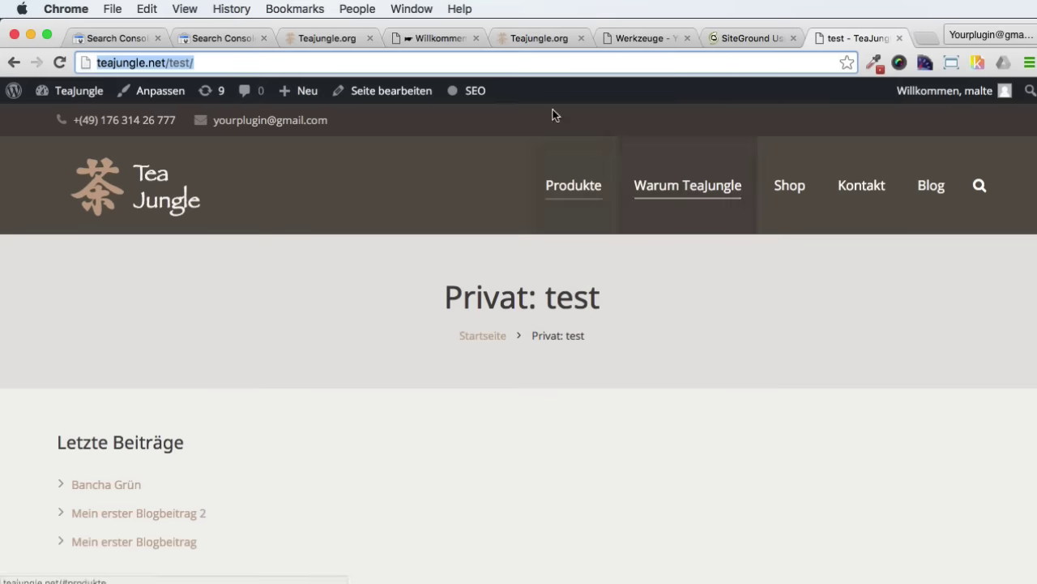
Misspell the redirect directive as "Rediect" in the .htaccess file and save the change
left_click(651, 43)
scroll(509, 267, "down", 10)
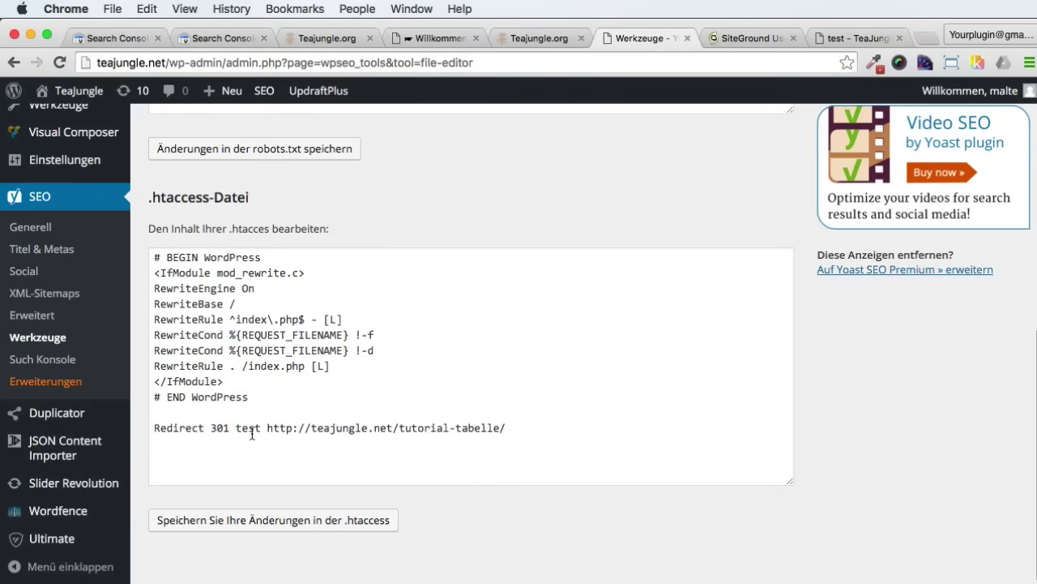
left_click(187, 427)
key("BackSpace")
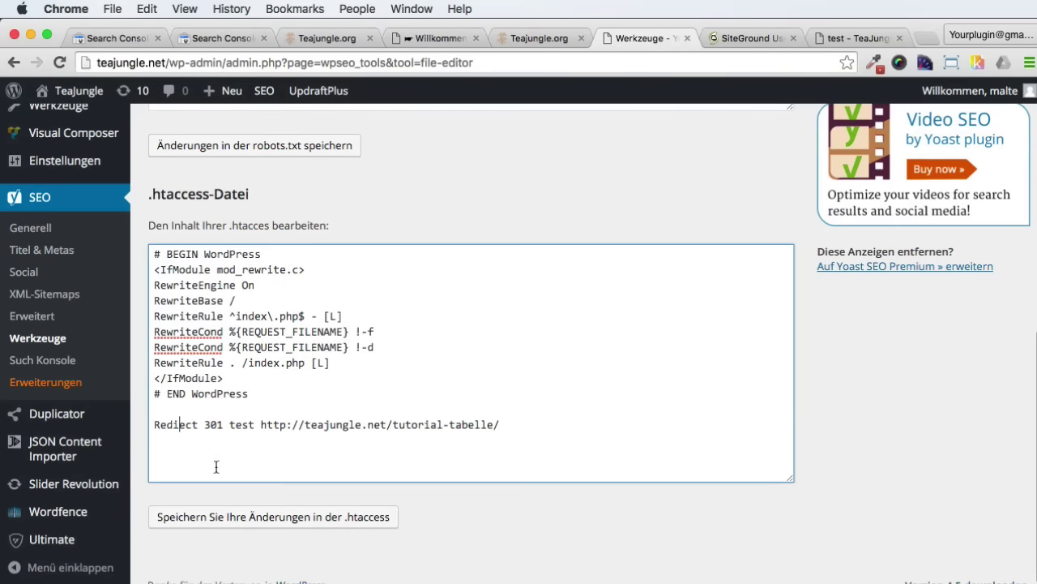
left_click(223, 523)
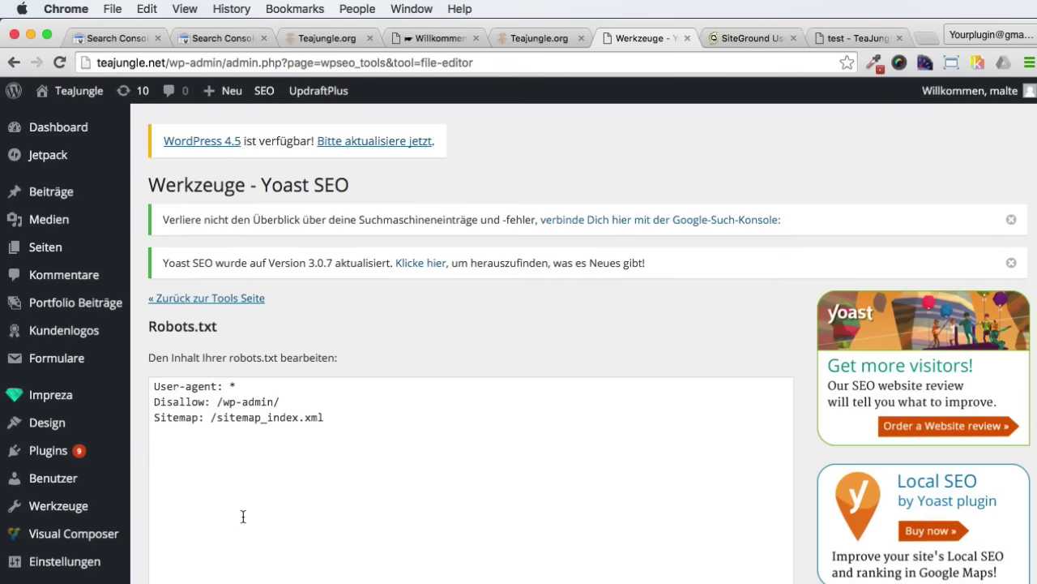
Reload the teajungle.net/test/ page and open teajungle.net/wp-admin to check how the site responds
left_click(857, 38)
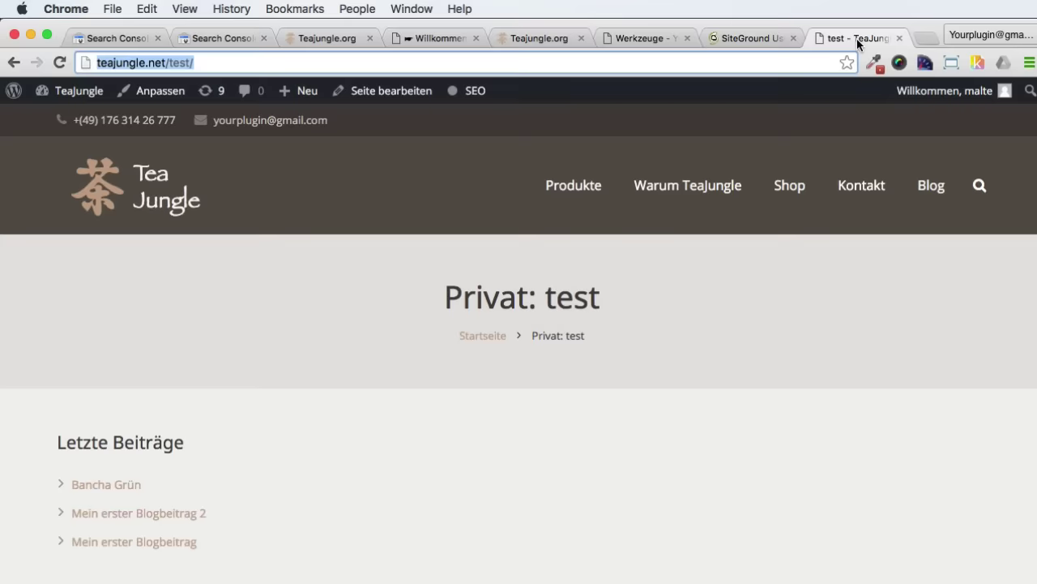
key("super+r")
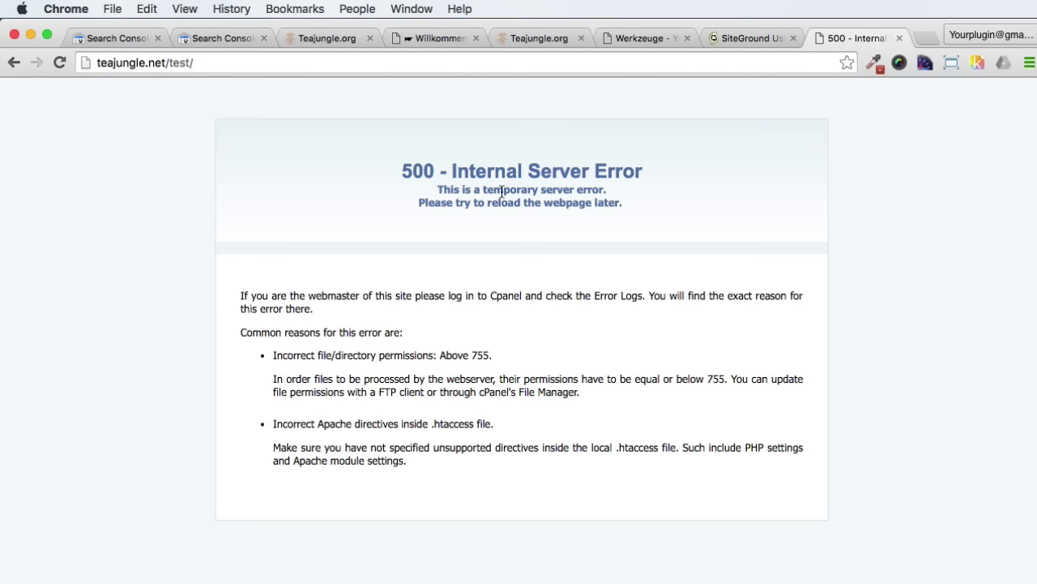
left_click(157, 62)
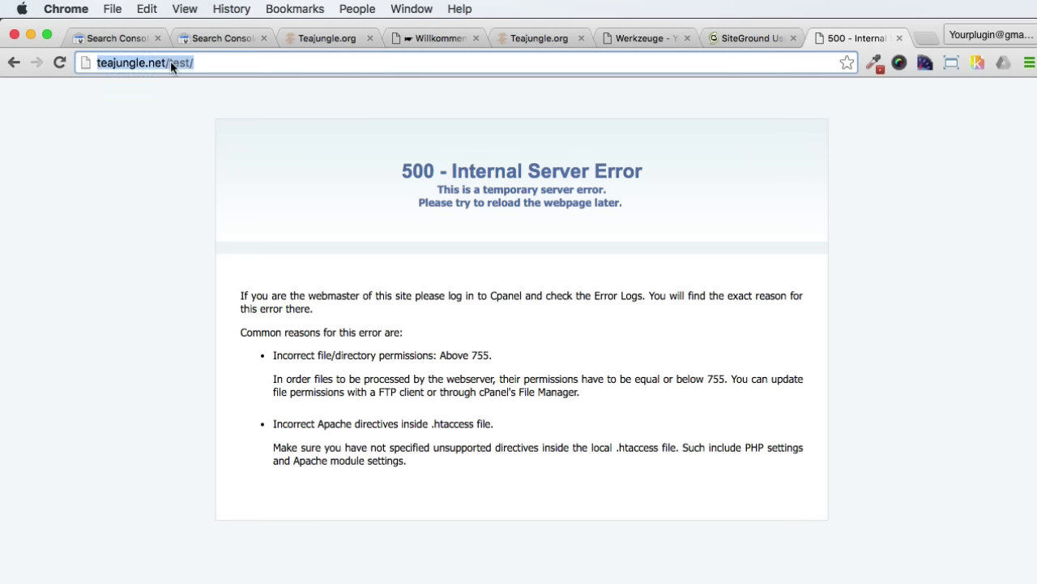
double_click(175, 63)
type("wp-admin")
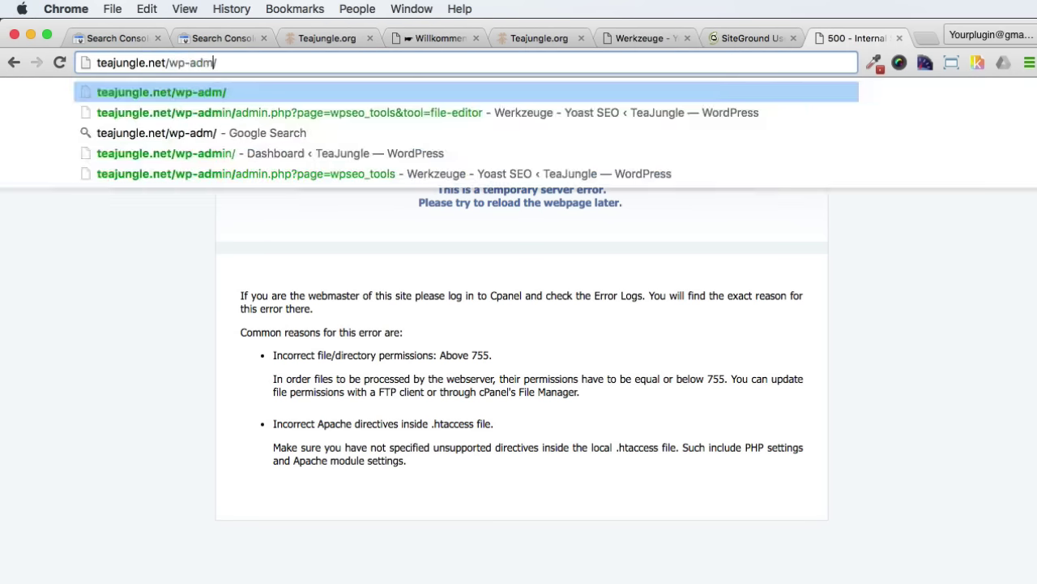
key("Return")
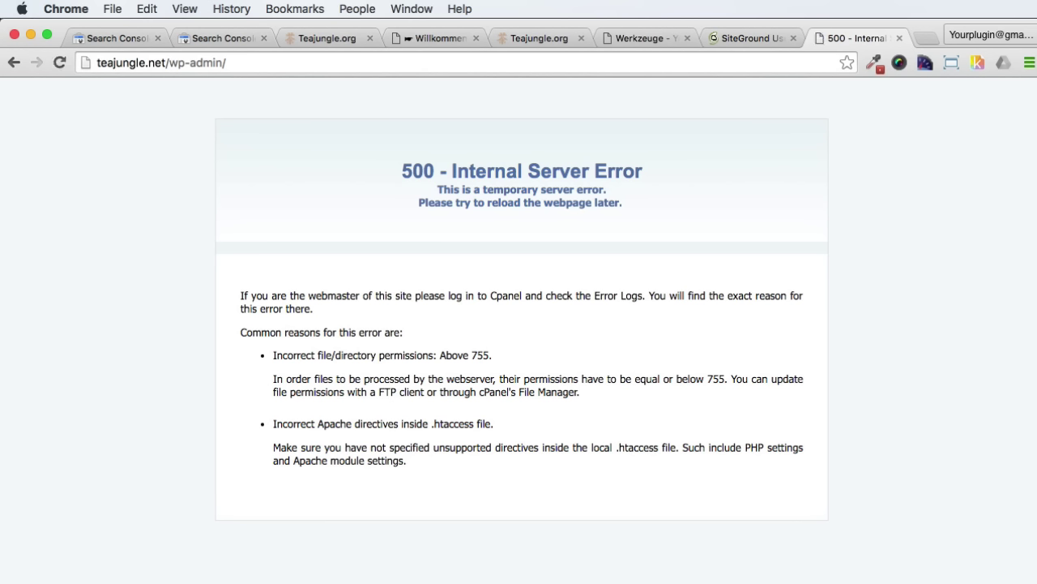
Open the cPanel of the teajungle.de hosting account from SiteGround using secure access
left_click(737, 37)
left_click(284, 164)
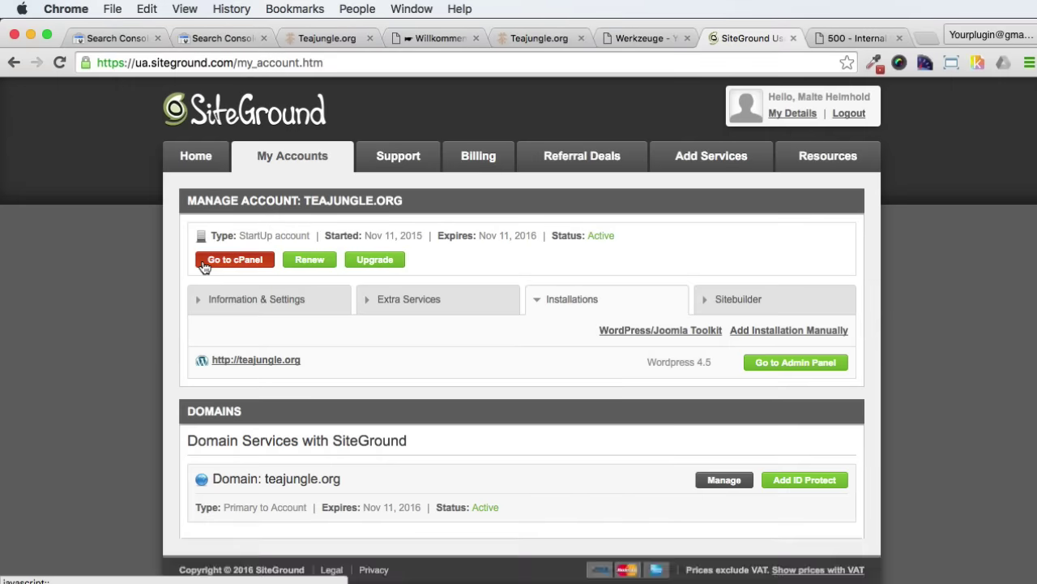
left_click(233, 260)
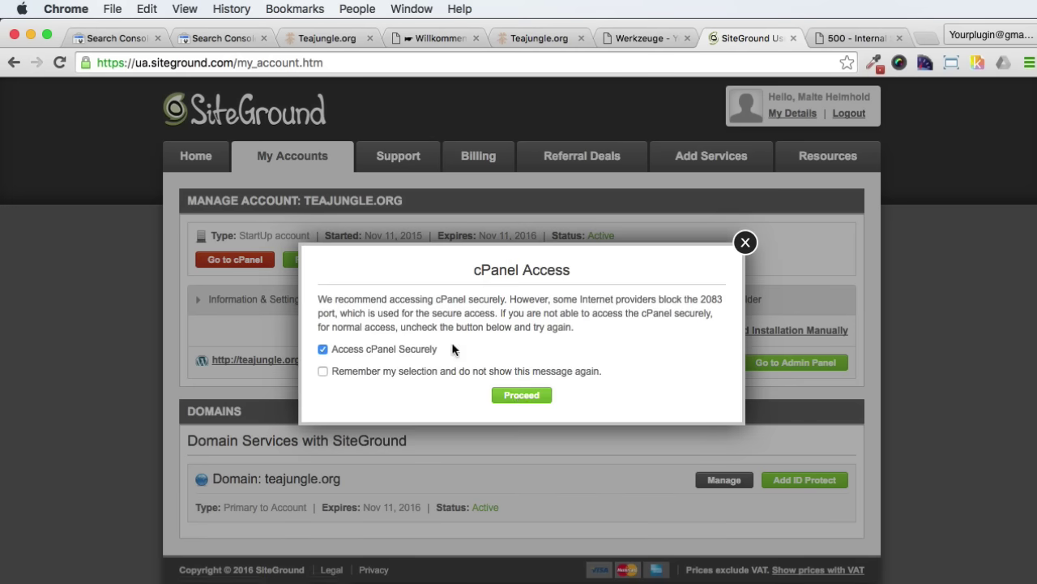
left_click(522, 396)
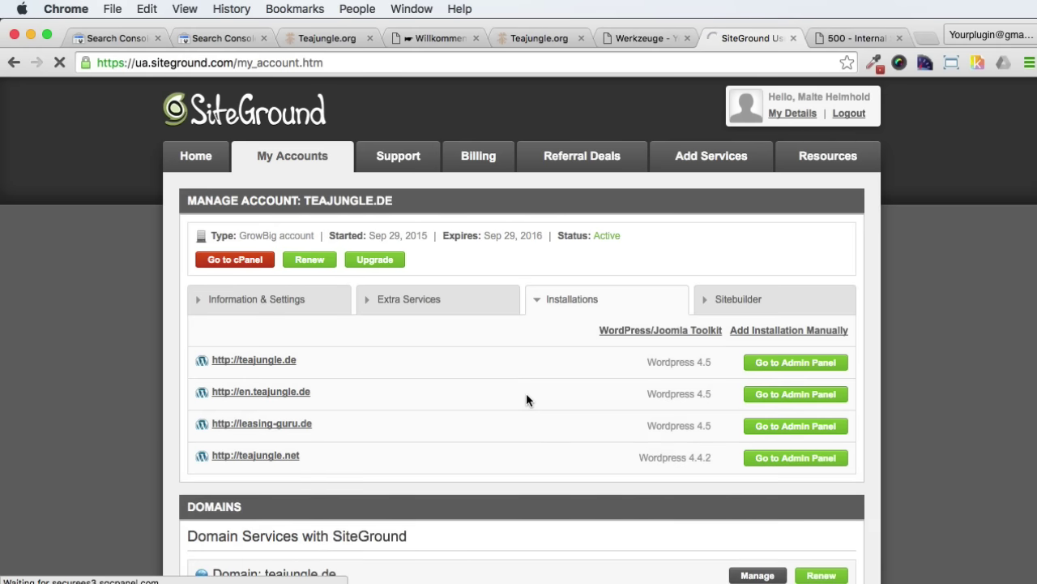
Open the File Manager at the document root for teajungle.net with hidden files shown
scroll(526, 394, "down", 5)
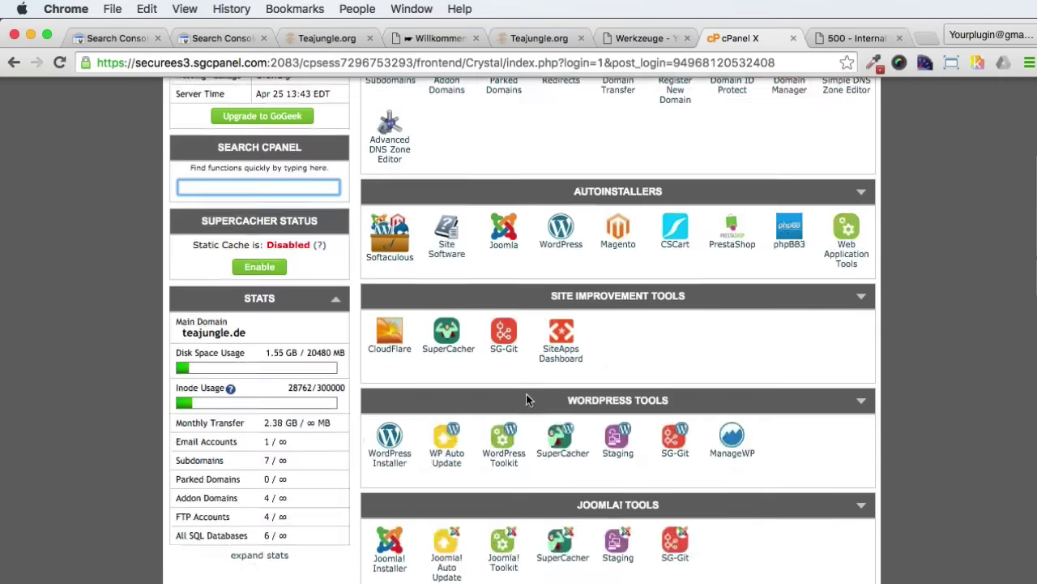
scroll(526, 400, "down", 10)
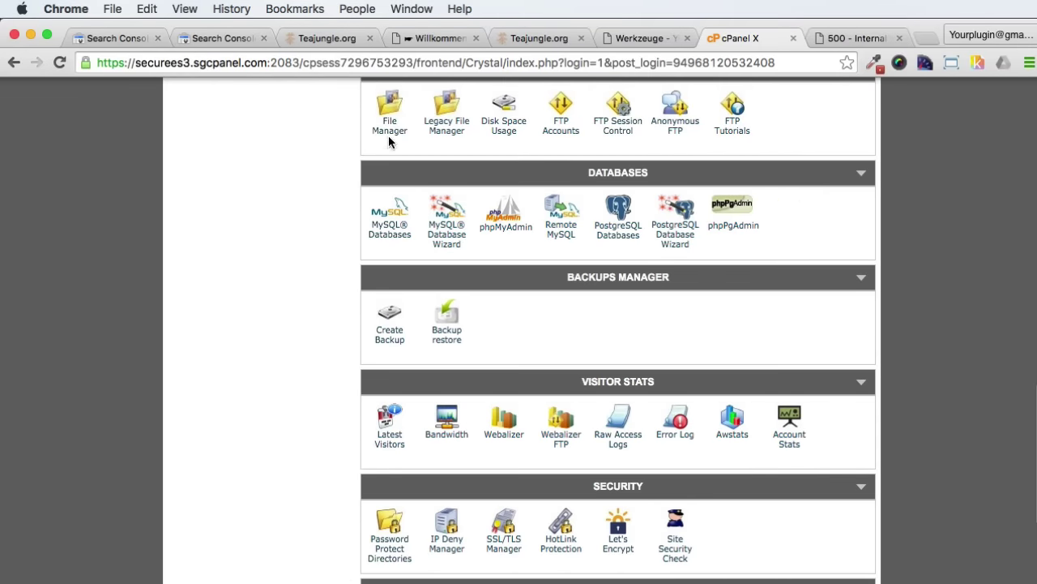
left_click(397, 113)
left_click(448, 411)
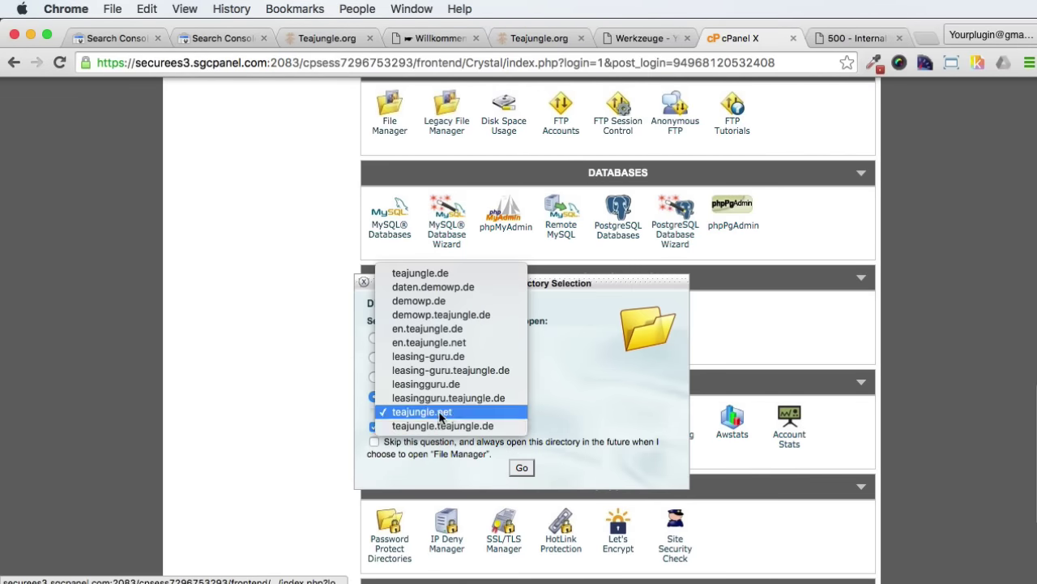
left_click(442, 409)
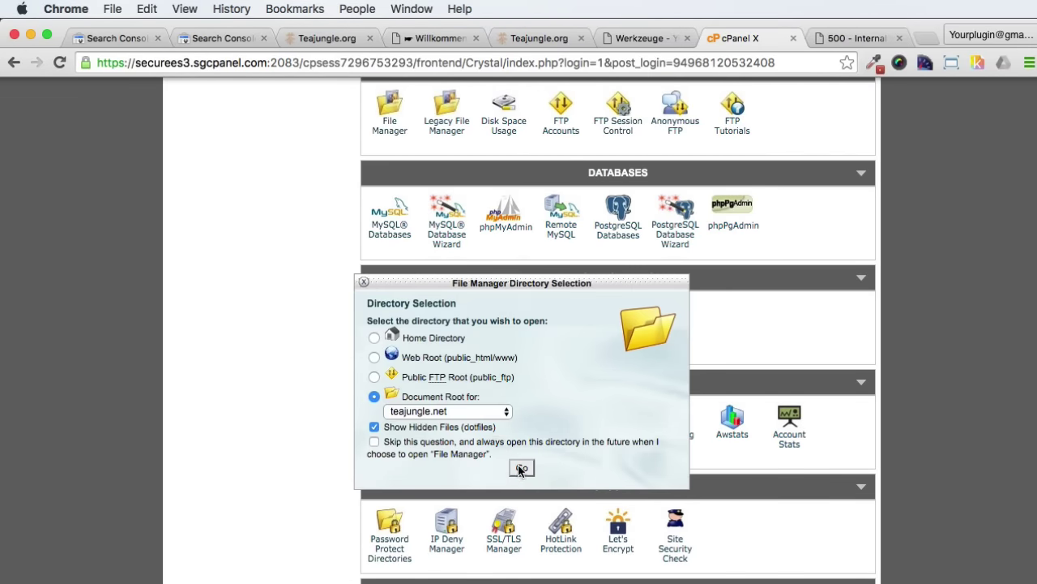
left_click(521, 467)
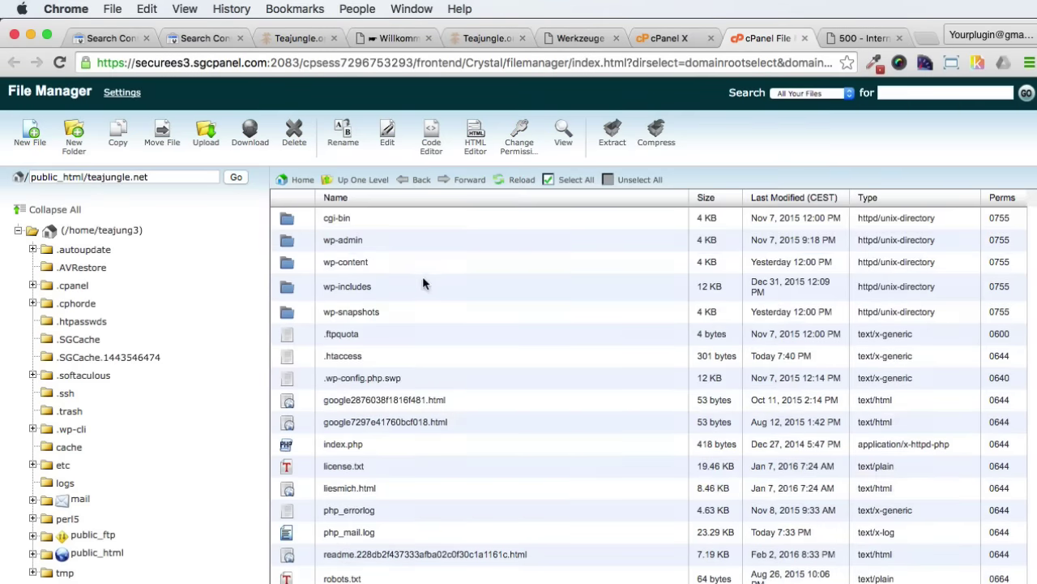
Select the .htaccess file in the teajungle.net folder and show its available file actions
scroll(405, 341, "down", 1)
scroll(373, 438, "up", 1)
scroll(357, 484, "up", 1)
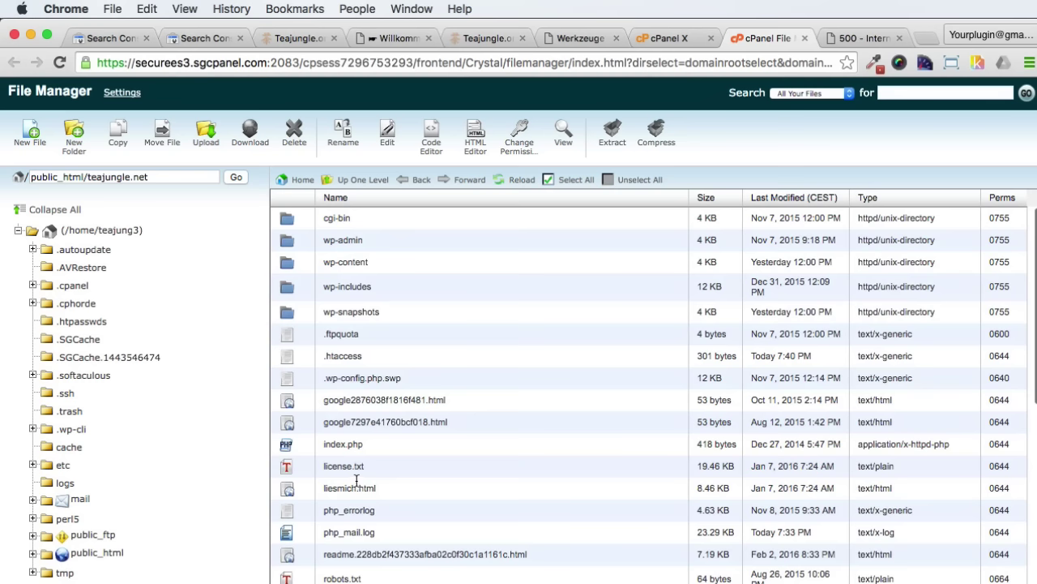
left_click(387, 357)
right_click(410, 361)
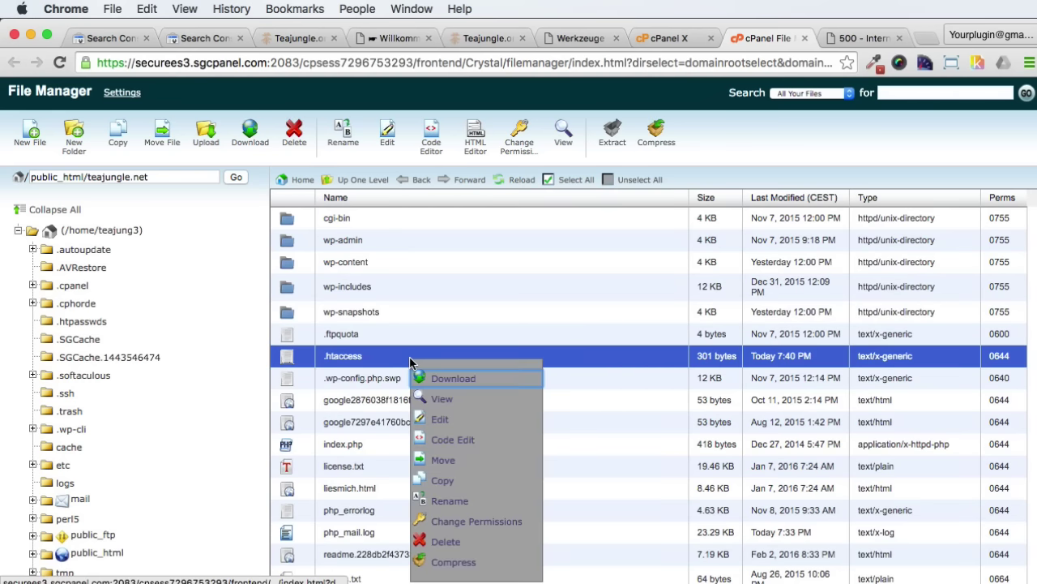
Reopen the File Manager directory selection in cPanel and highlight the "Show Hidden Files (dotfiles)" option
left_click(689, 39)
scroll(411, 510, "down", 3)
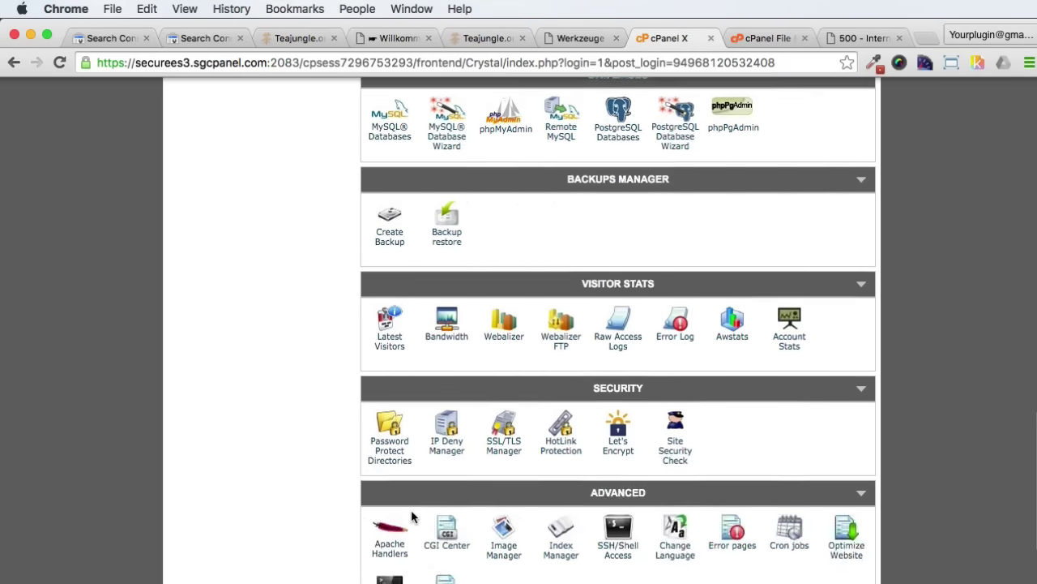
scroll(411, 509, "up", 8)
left_click(389, 284)
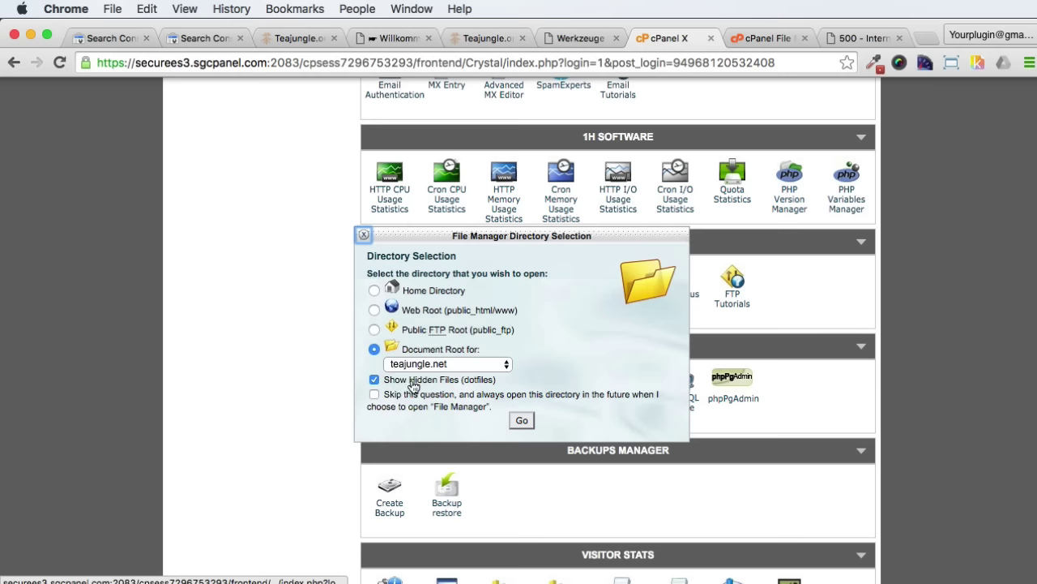
left_click_drag(383, 381, 491, 384)
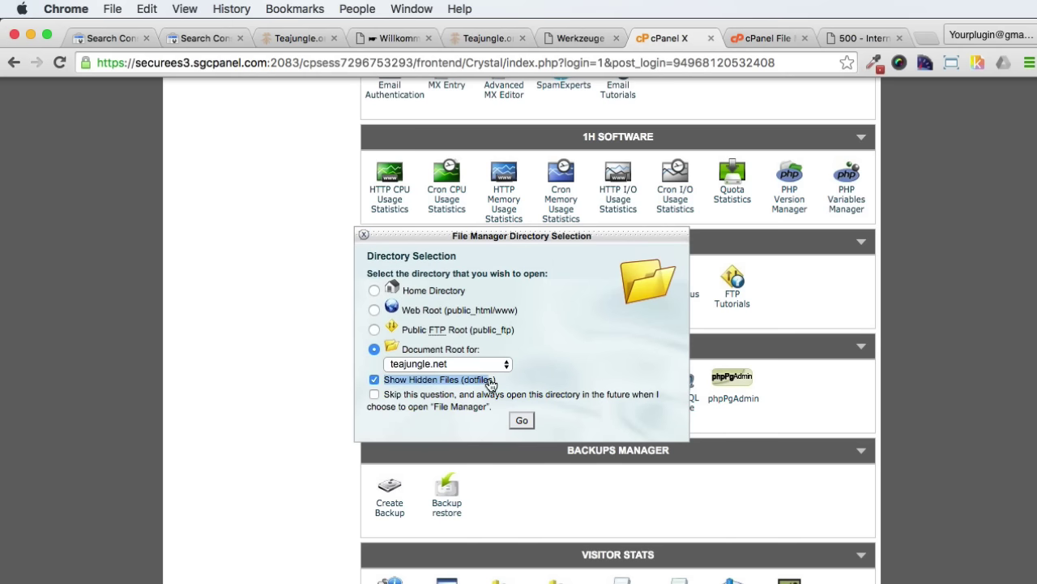
Dismiss the directory selection and open teajungle.net's .htaccess file in the Code Editor with utf-8 encoding
left_click(364, 234)
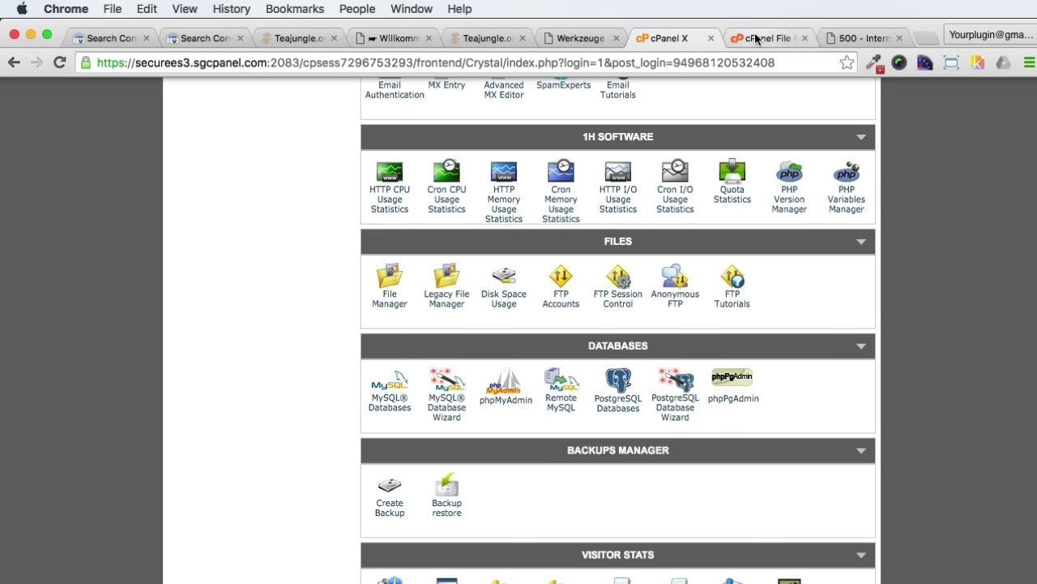
left_click(755, 39)
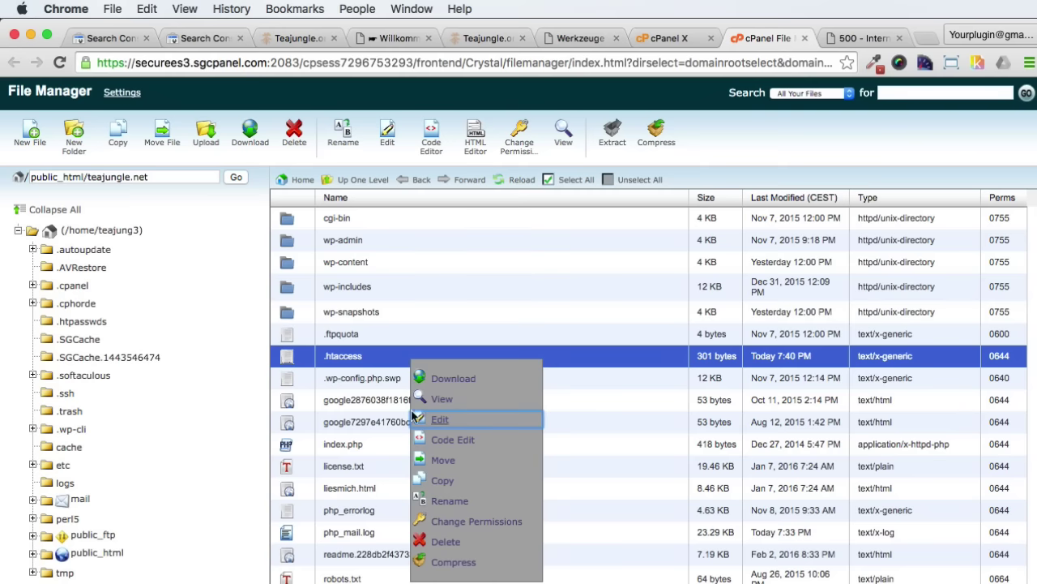
left_click(363, 354)
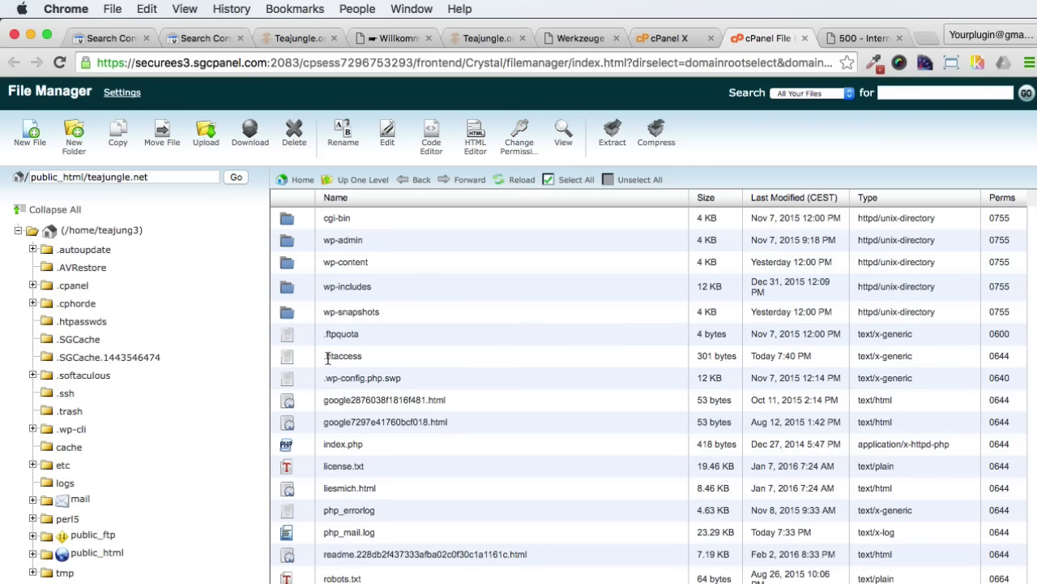
left_click(404, 358)
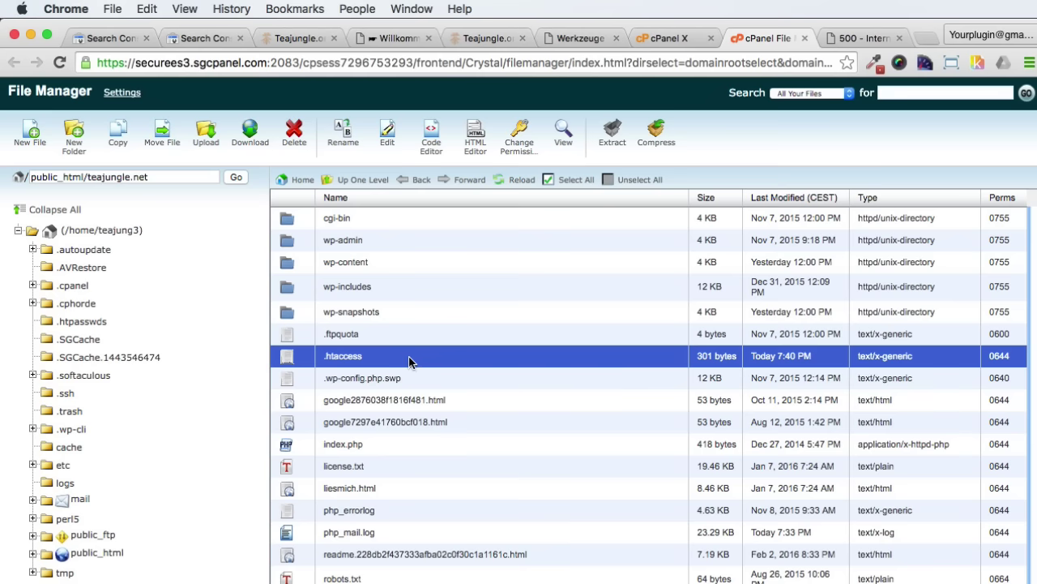
right_click(409, 362)
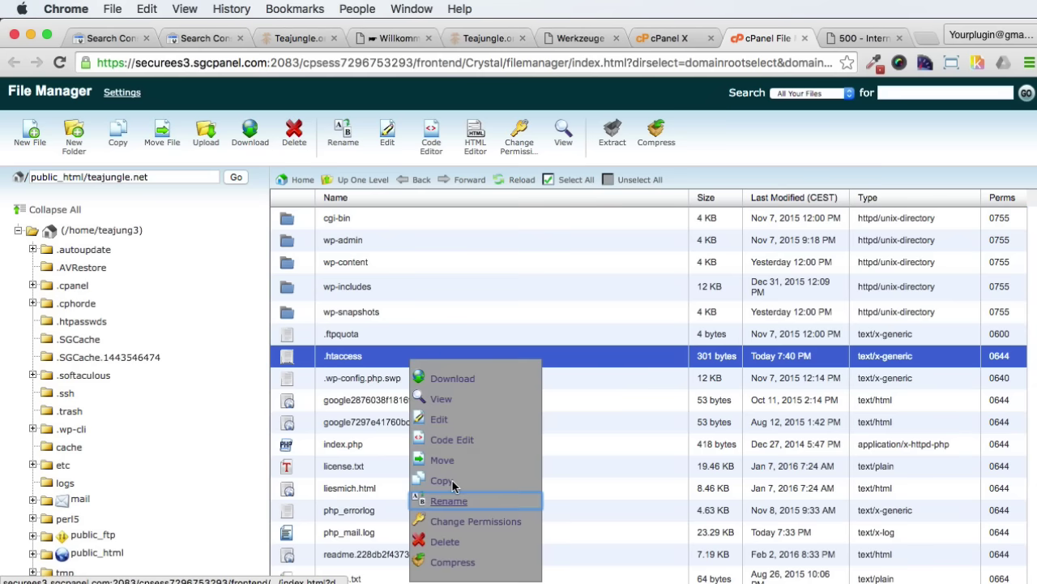
left_click(448, 449)
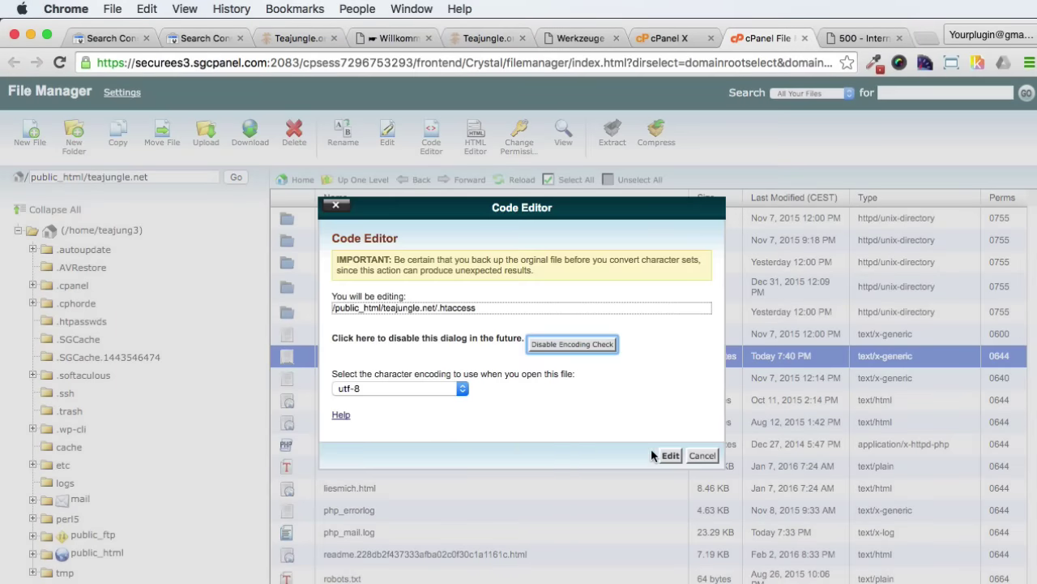
left_click(672, 456)
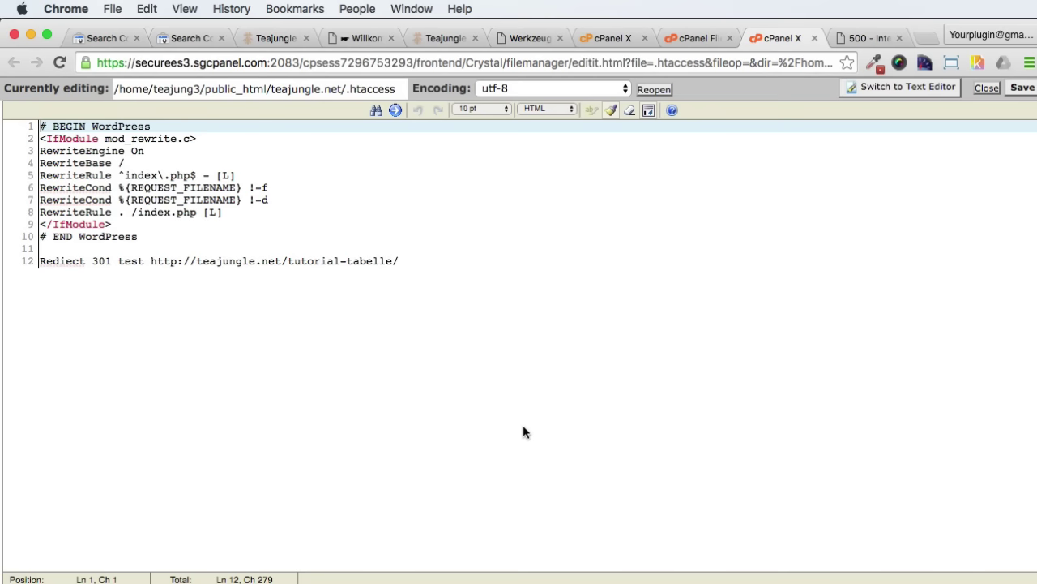
Correct the misspelled directive on line 12 of .htaccess to "Redirect" and save the file
double_click(66, 260)
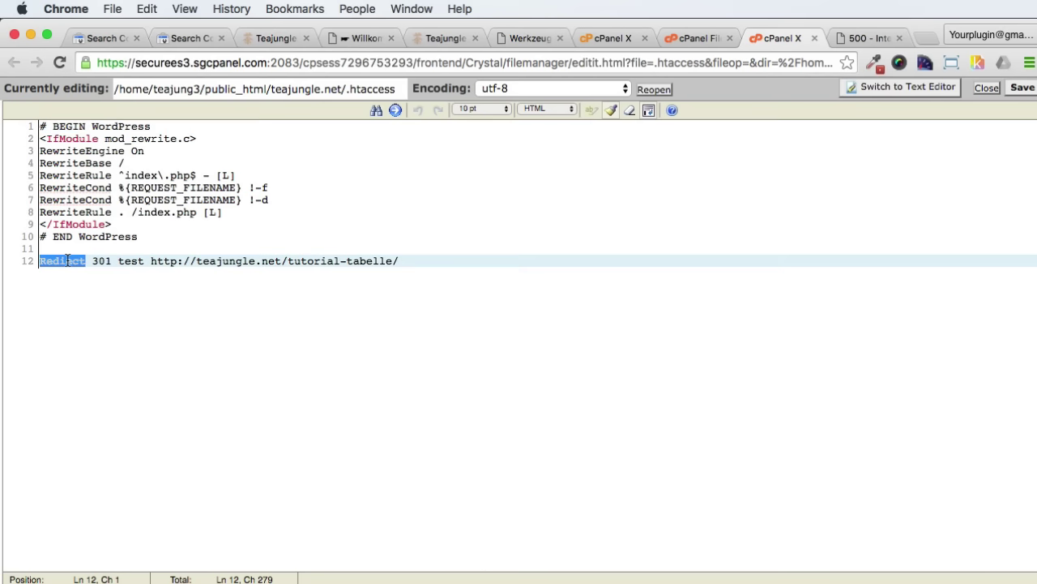
type("Redirect")
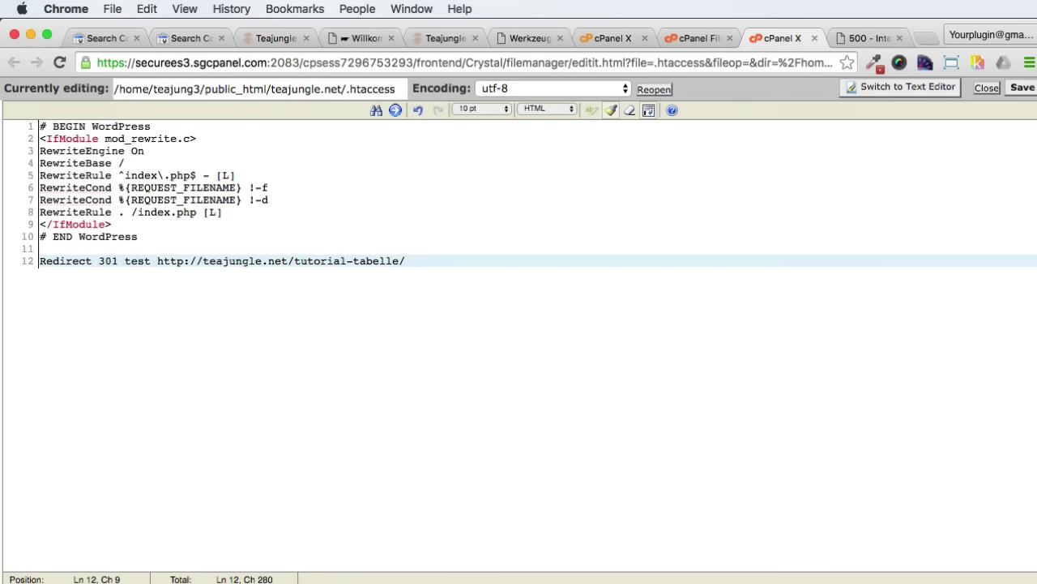
key("super+Right")
left_click(1019, 91)
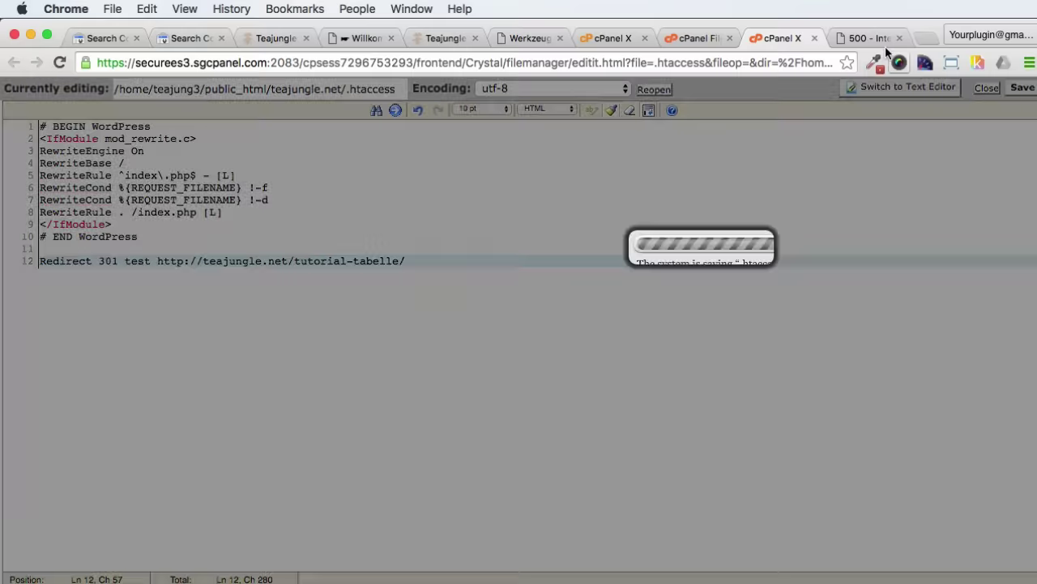
Reload the WordPress admin page that showed the 500 error, and open teajungle.net/test to check the redirect
left_click(875, 37)
key("super+r")
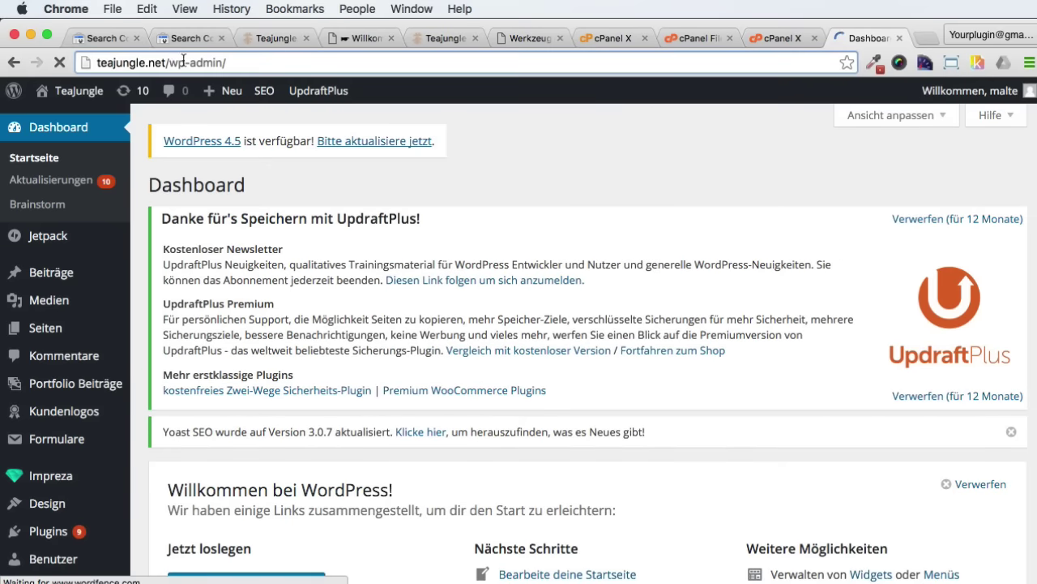
left_click_drag(168, 61, 220, 61)
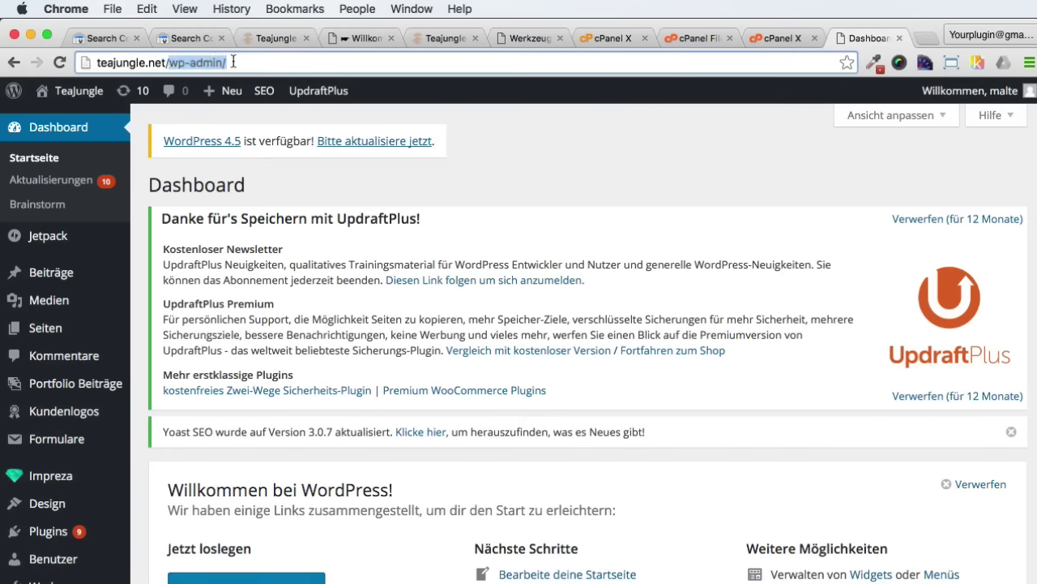
type("test")
key("Delete")
key("Return")
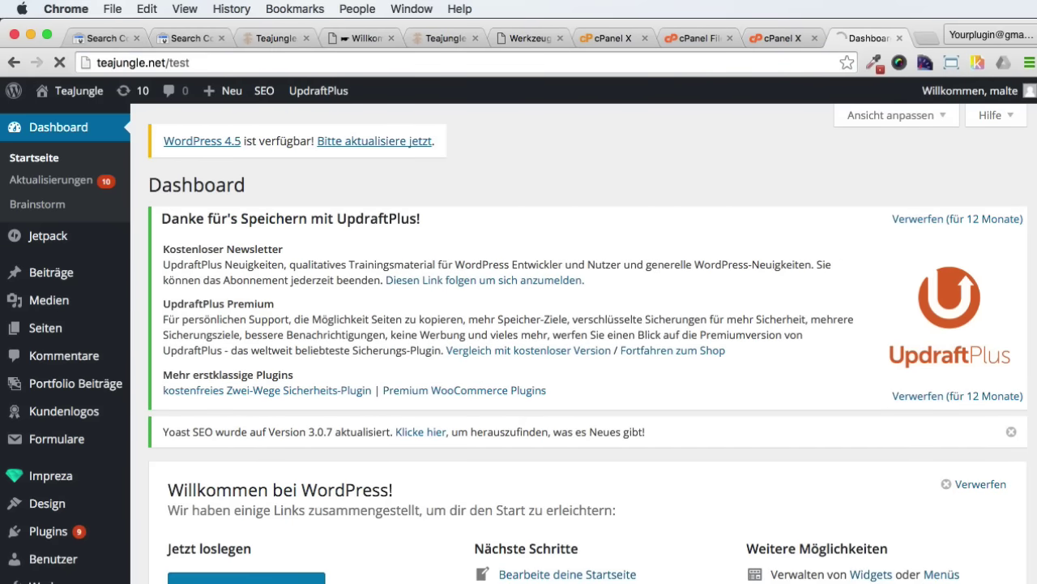
Add a leading slash to the redirect's source path in .htaccess, making it /test, and save the file
left_click(765, 38)
left_click(125, 261)
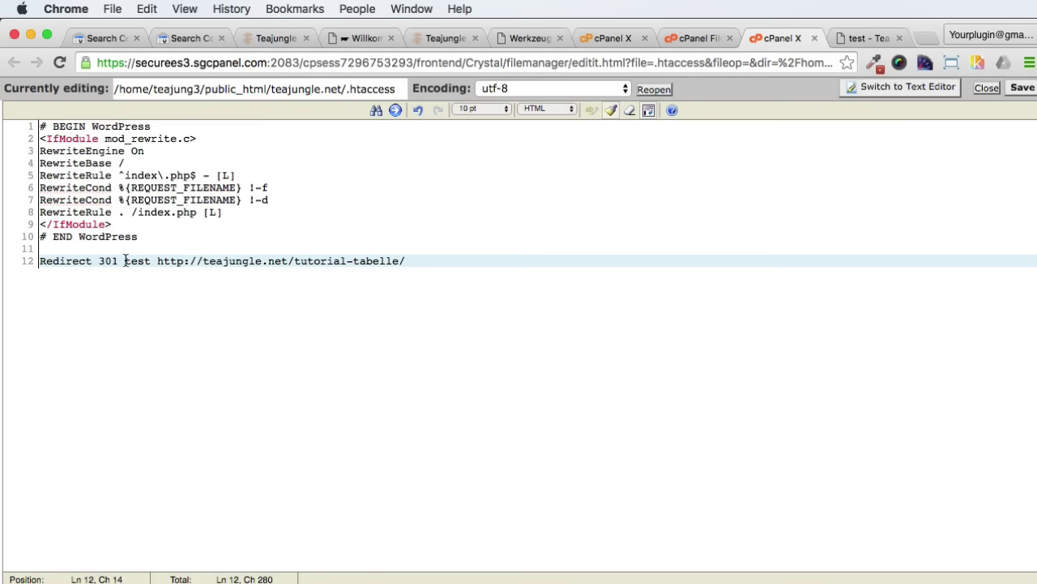
type("/")
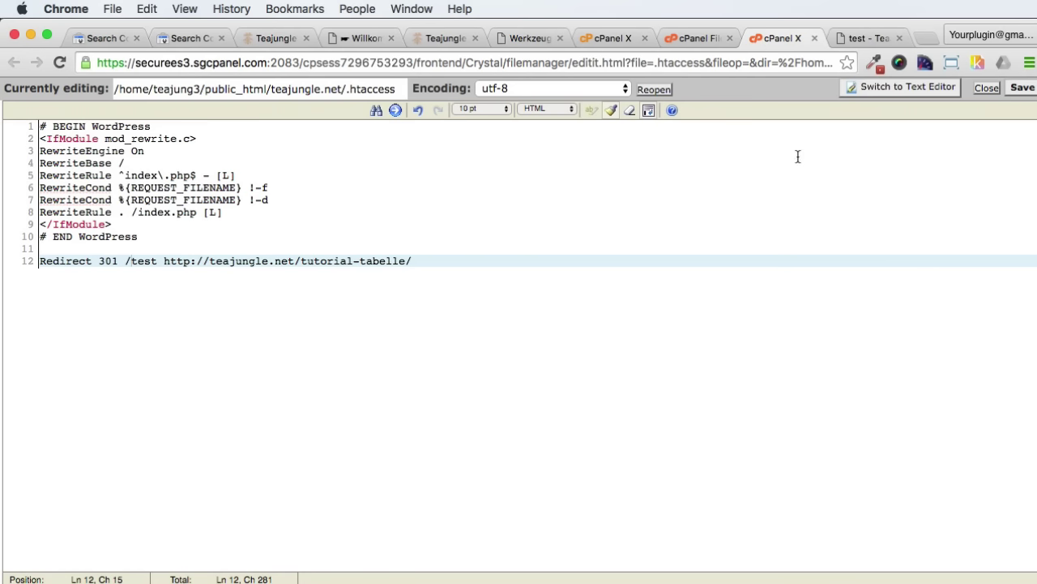
left_click(1022, 87)
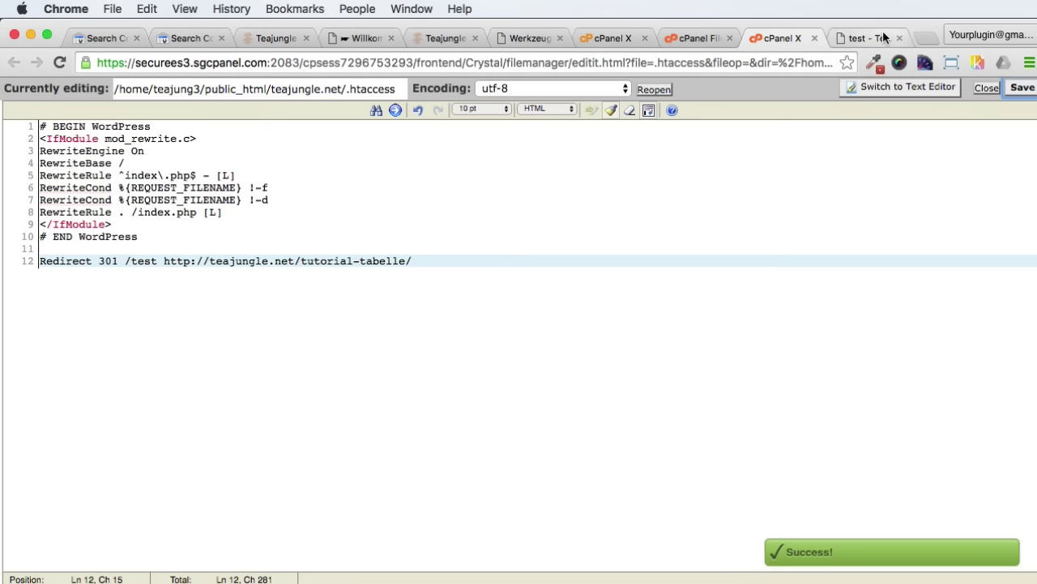
Reload the teajungle.net/test page to check where the 301 redirect leads
left_click(869, 38)
key("super+r")
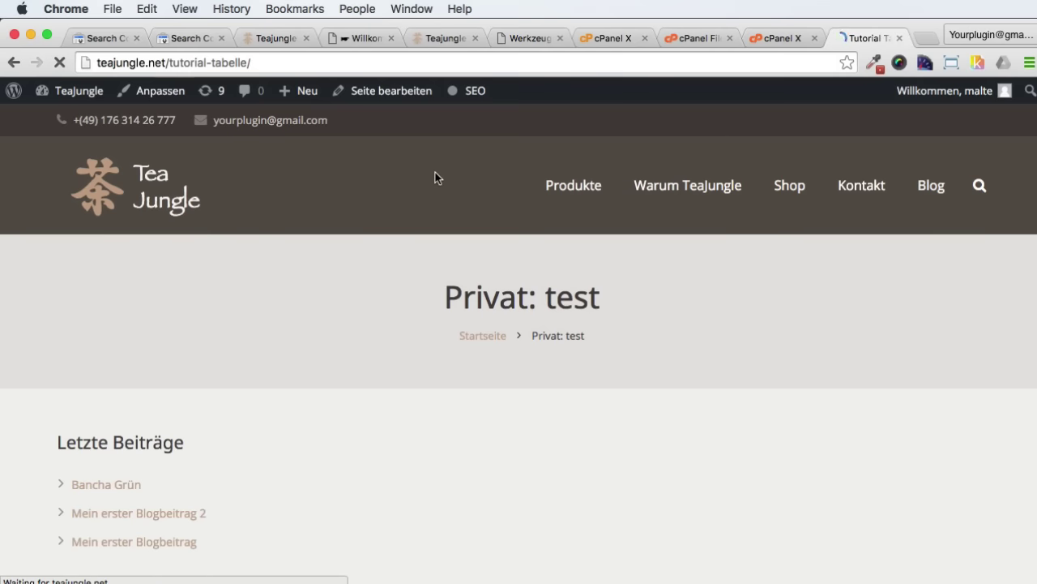
scroll(458, 235, "down", 1)
scroll(459, 233, "up", 1)
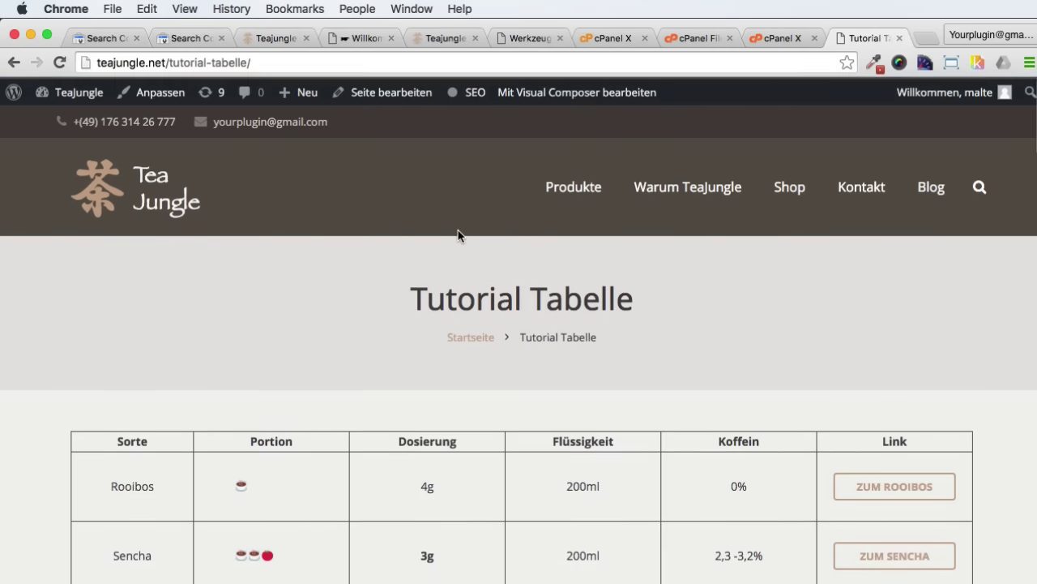
Review the redirect line in .htaccess and return to the crawl errors overview for teajungle.net in Search Console
left_click(781, 37)
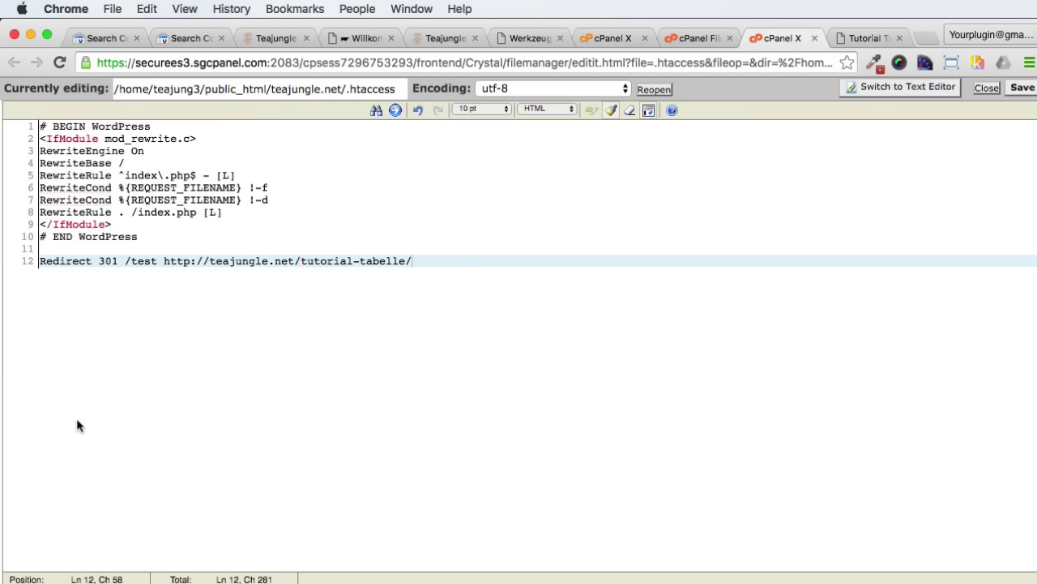
left_click(198, 38)
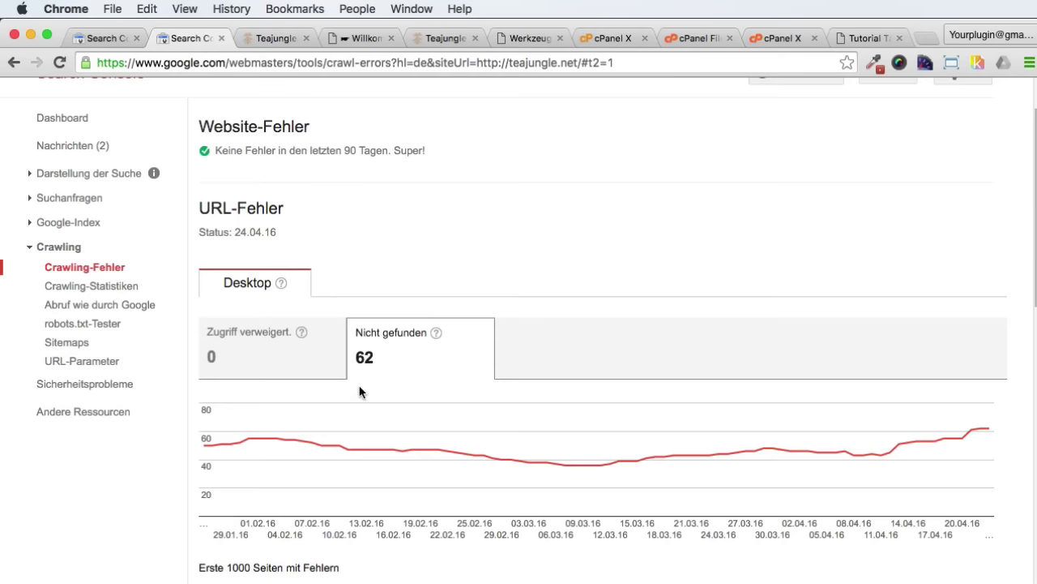
scroll(360, 389, "up", 3)
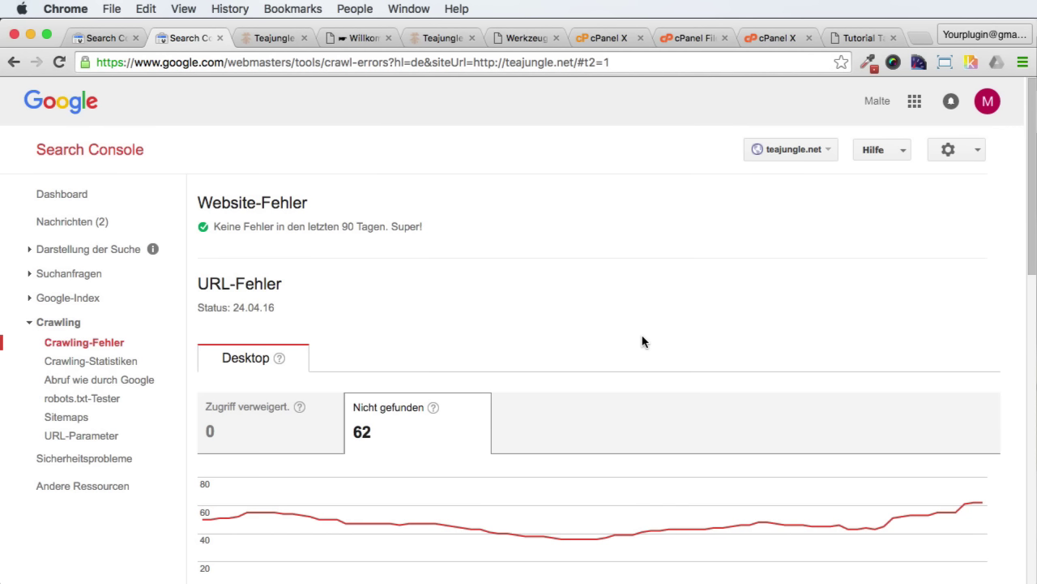
Search Google for site:teajungle.net in a new browser tab to list the site's indexed pages
key("super+t")
type("site:eure")
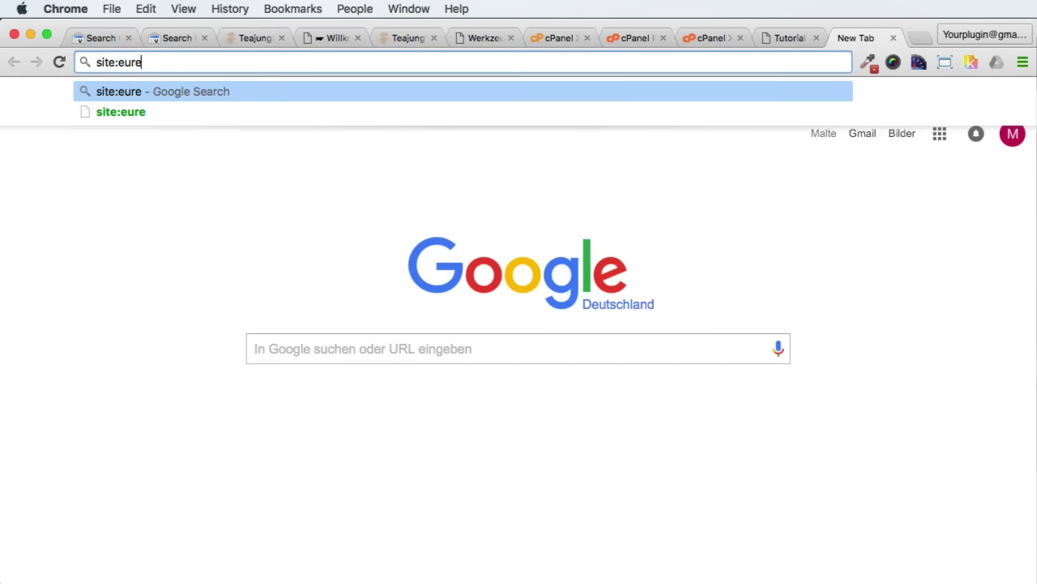
key("alt+shift+Left")
type("teajungle.")
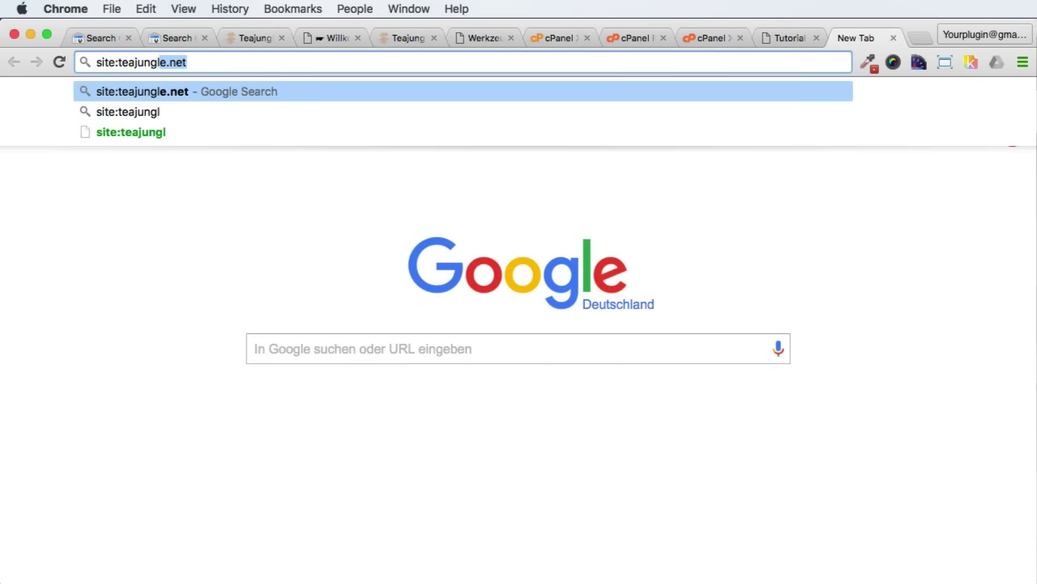
key("Return")
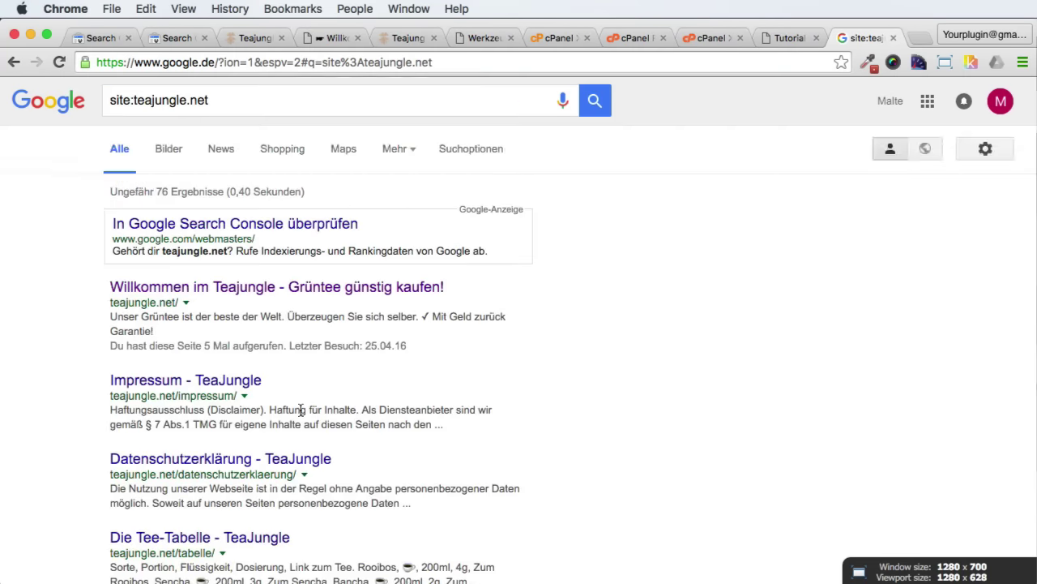